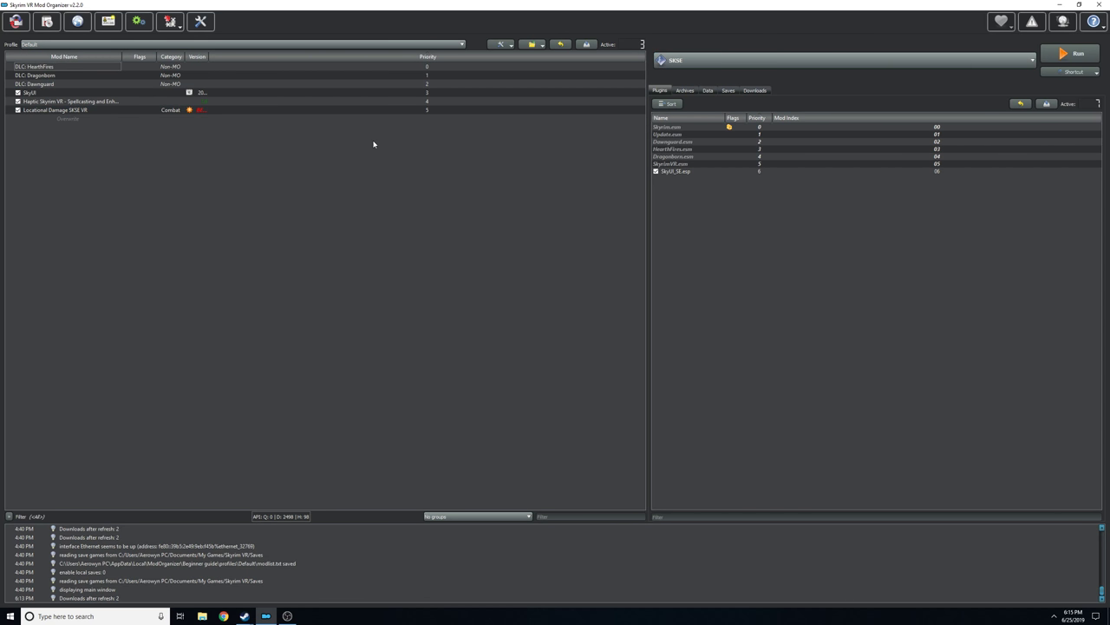
Open the SkyrimVR game folder from the Start menu and browse its Data folder, including Dragonborn.esm
{"action": "left_click", "coordinate": [9, 615]}
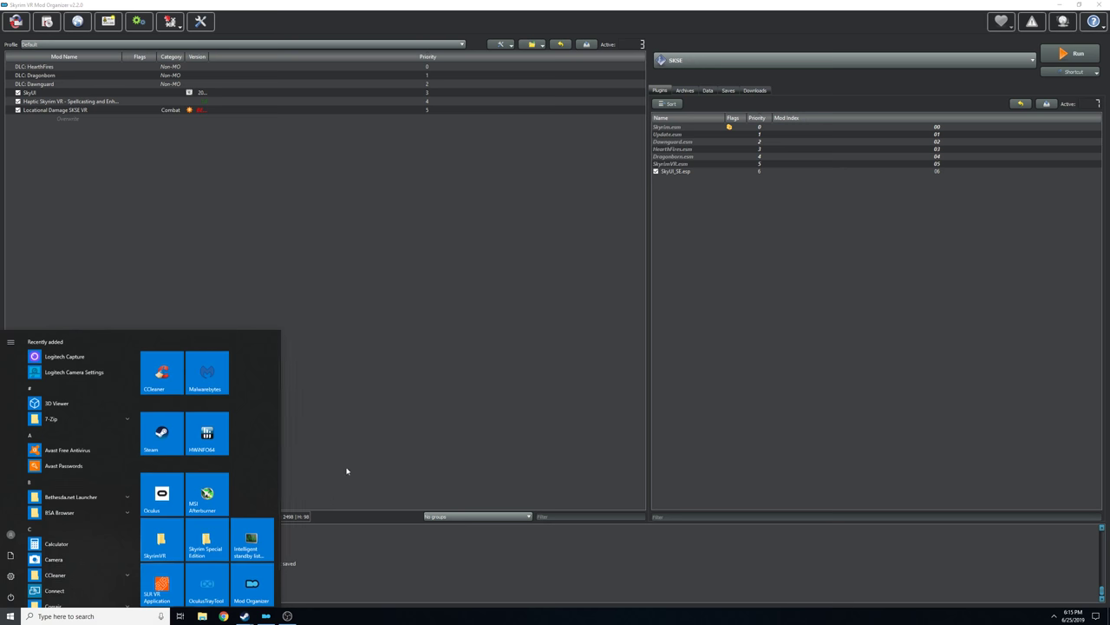
{"action": "left_click", "coordinate": [156, 556]}
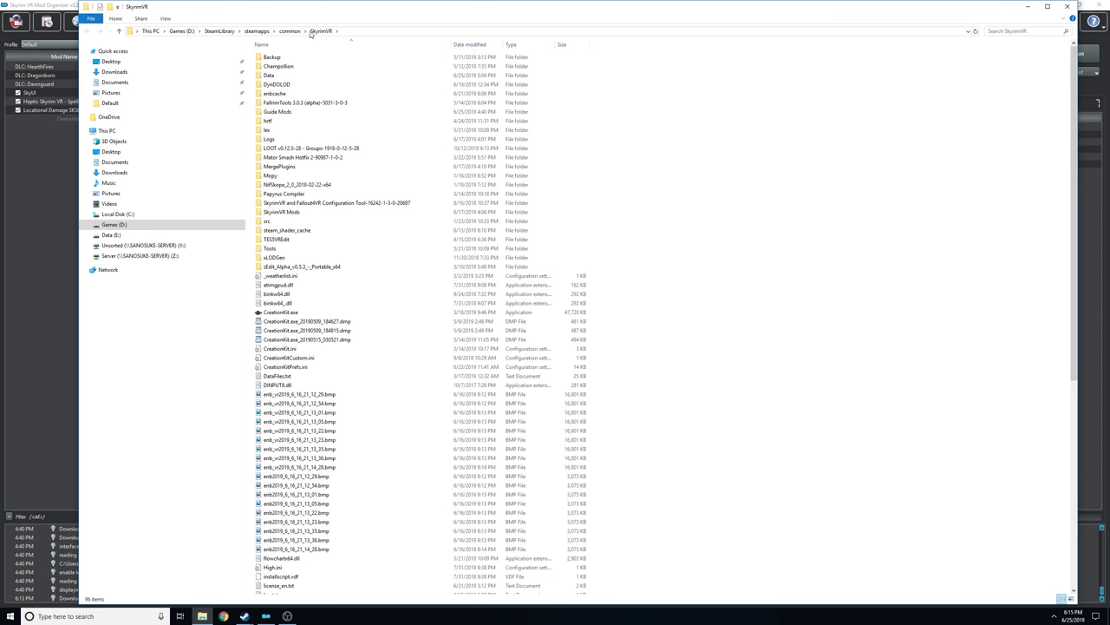
{"action": "double_click", "coordinate": [275, 76]}
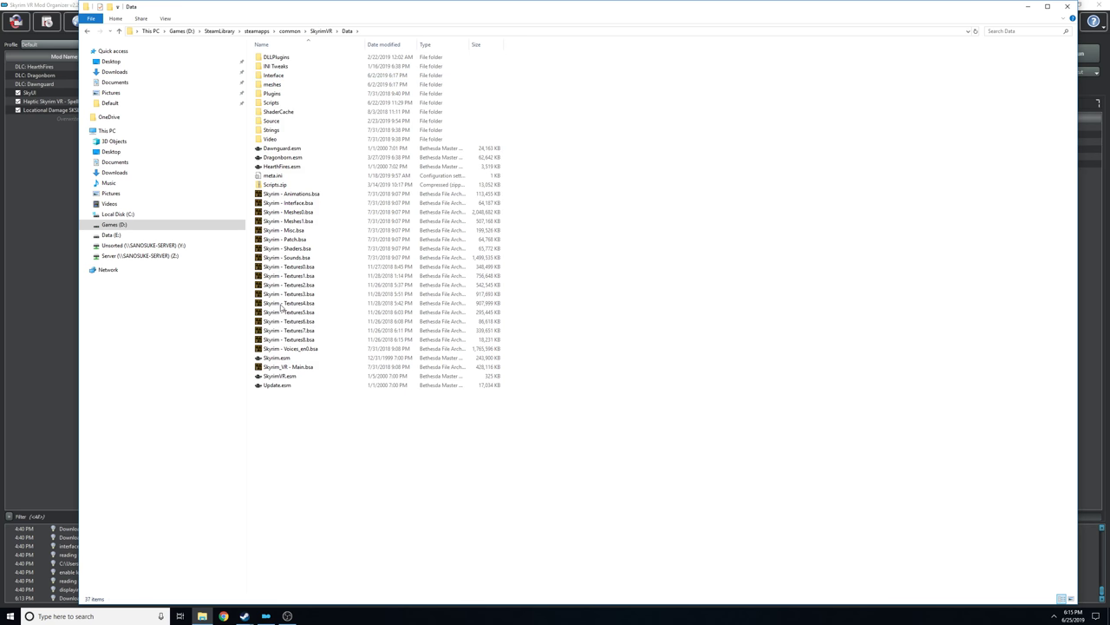
{"action": "left_click", "coordinate": [294, 159]}
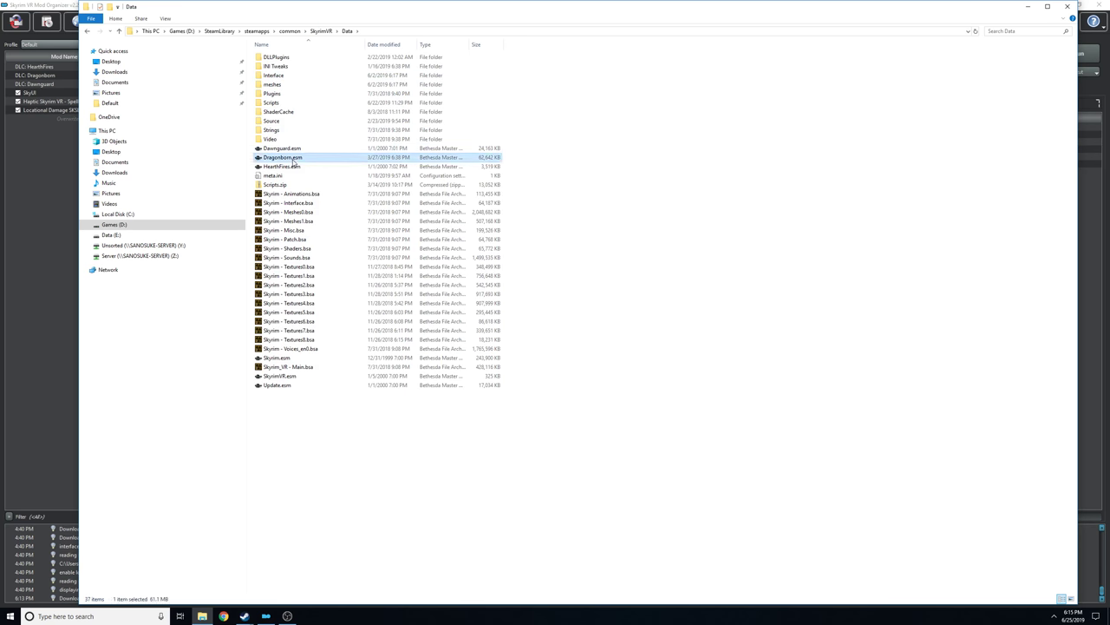
{"action": "left_click", "coordinate": [292, 303]}
{"action": "left_click", "coordinate": [444, 471]}
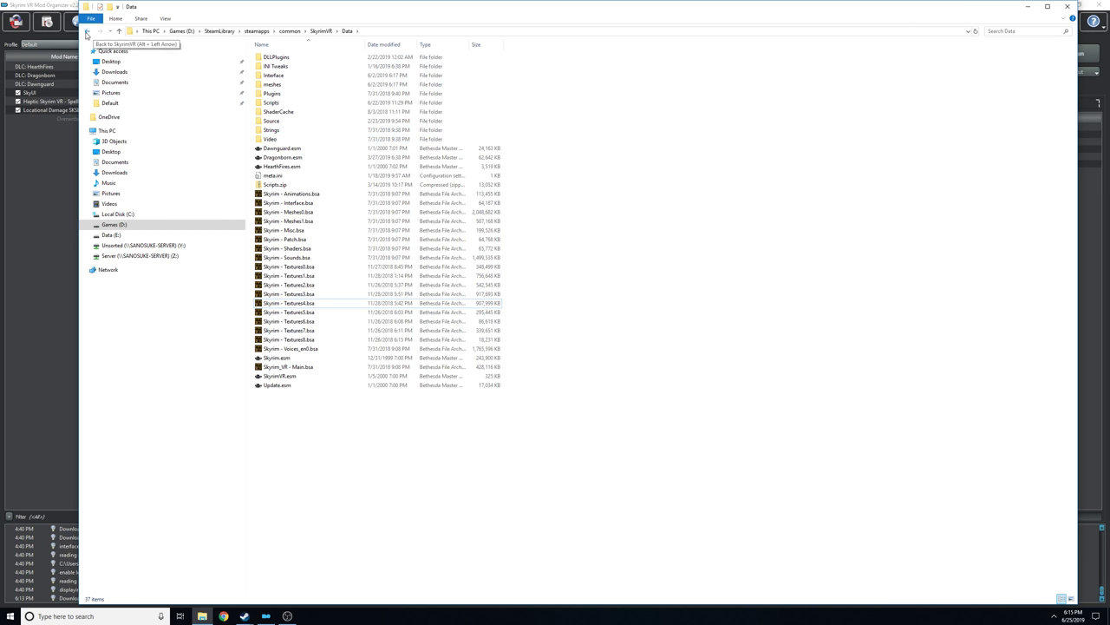
Return to the SkyrimVR folder, look inside Guide Mods, then go back again
{"action": "left_click", "coordinate": [86, 32]}
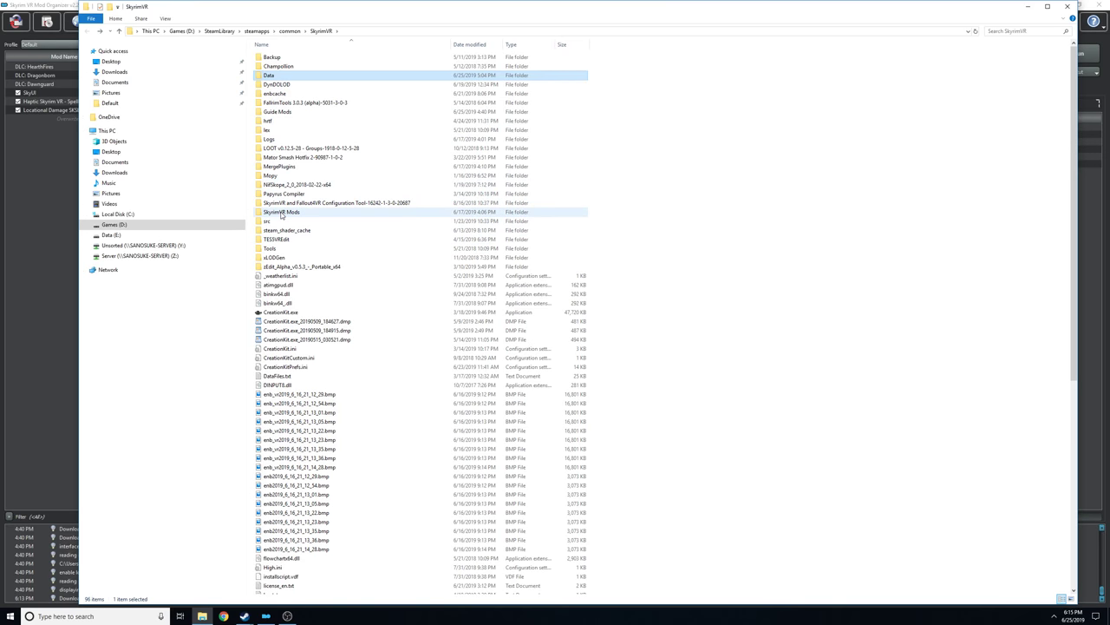
{"action": "left_click", "coordinate": [272, 113]}
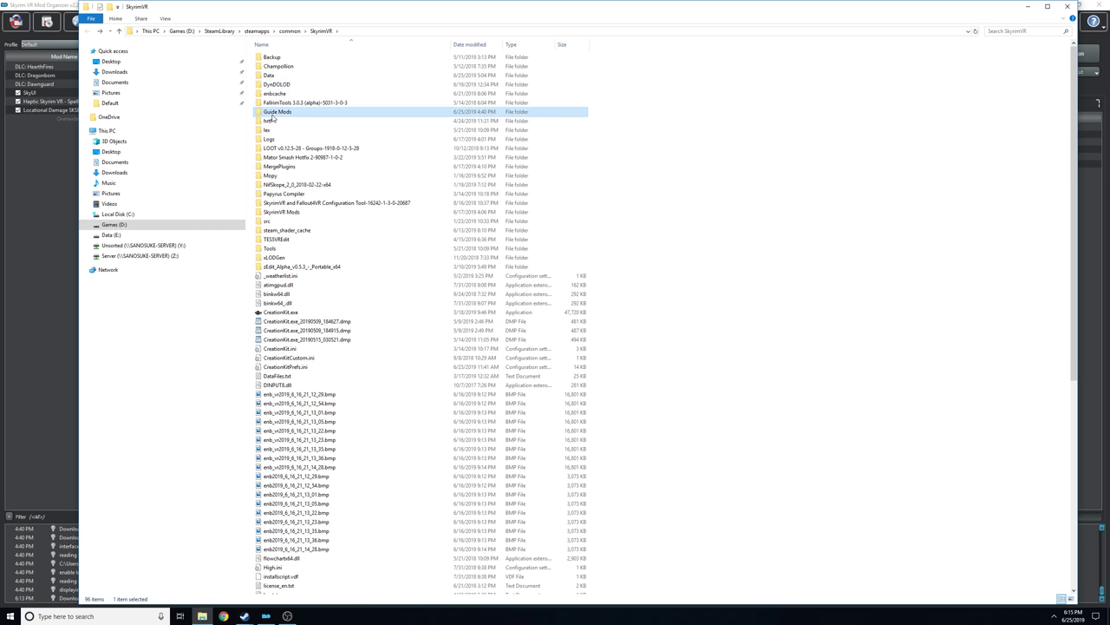
{"action": "double_click", "coordinate": [272, 115]}
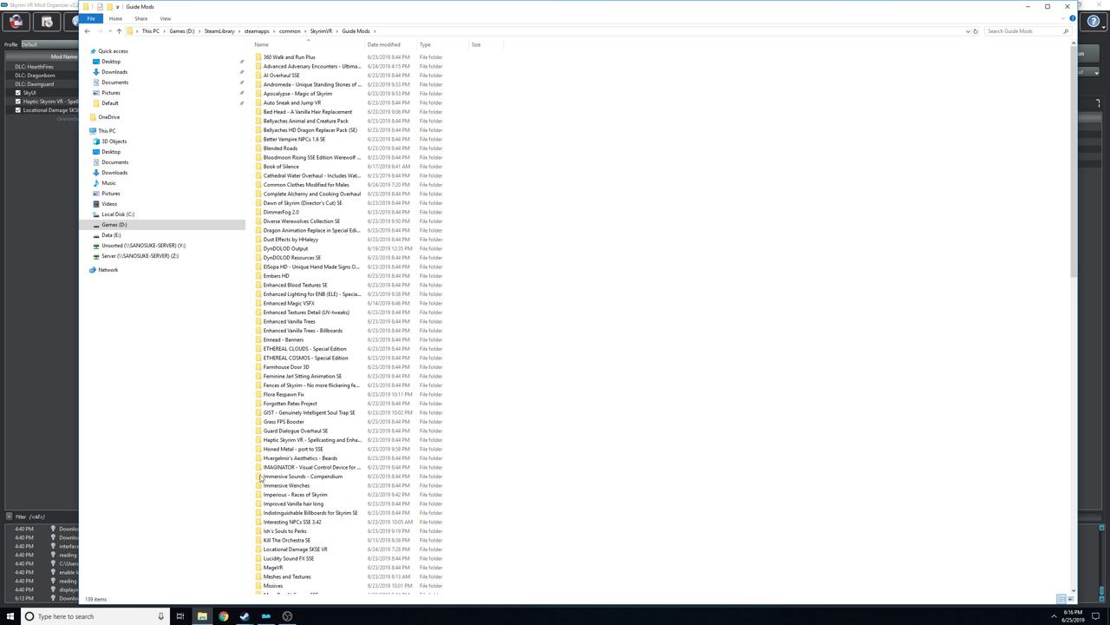
{"action": "left_click", "coordinate": [87, 31]}
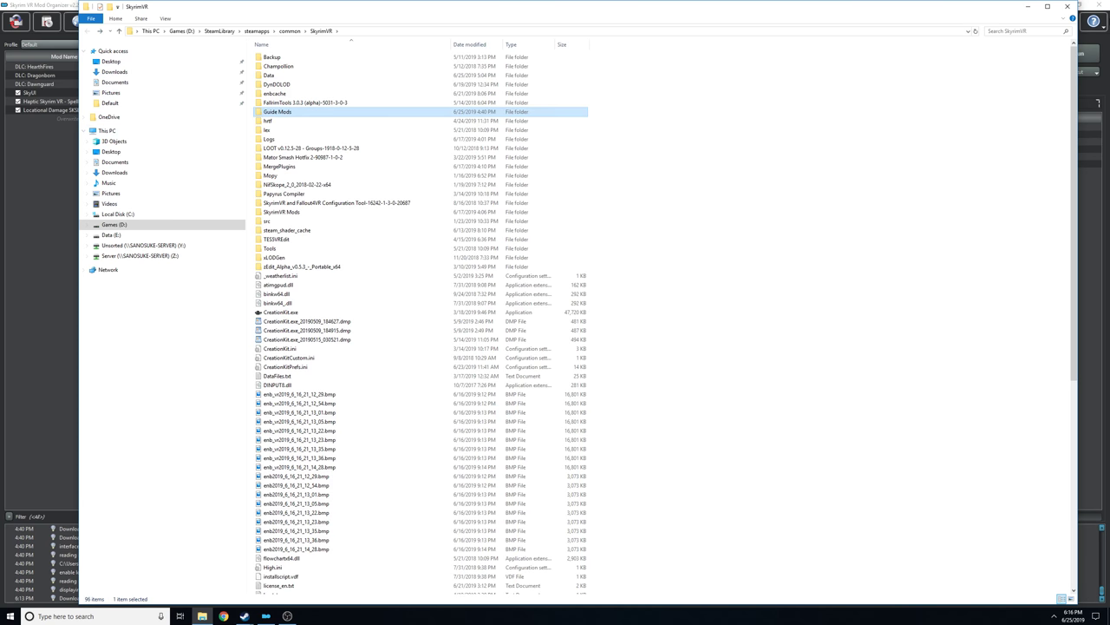
Minimize Explorer and run Explore Virtual Folder from Mod Organizer's executable list
{"action": "left_click", "coordinate": [1028, 6]}
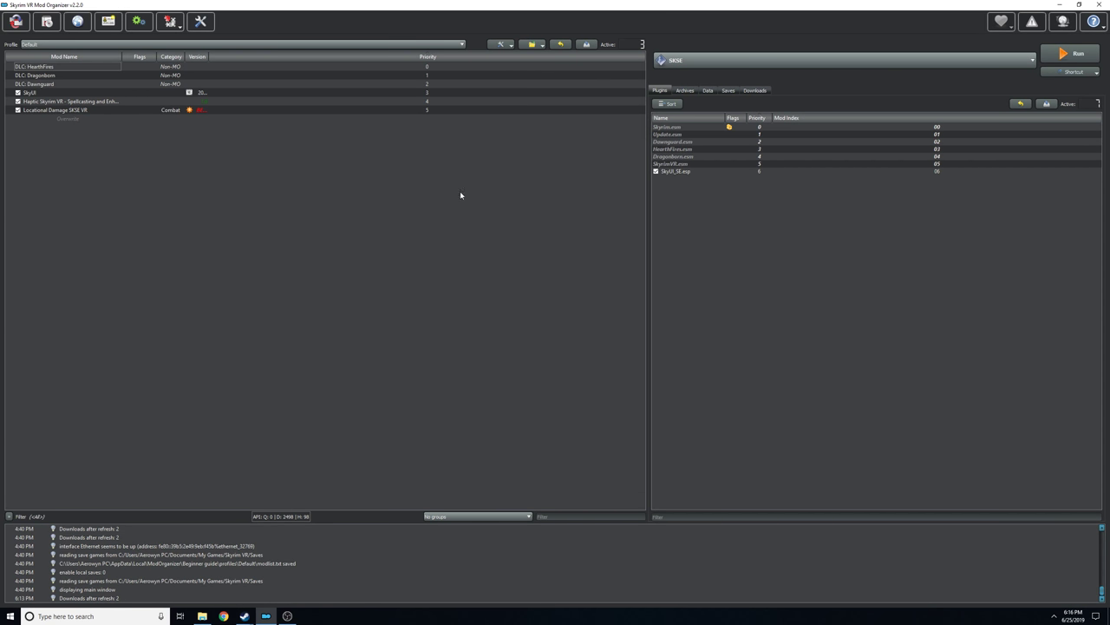
{"action": "left_click", "coordinate": [685, 60]}
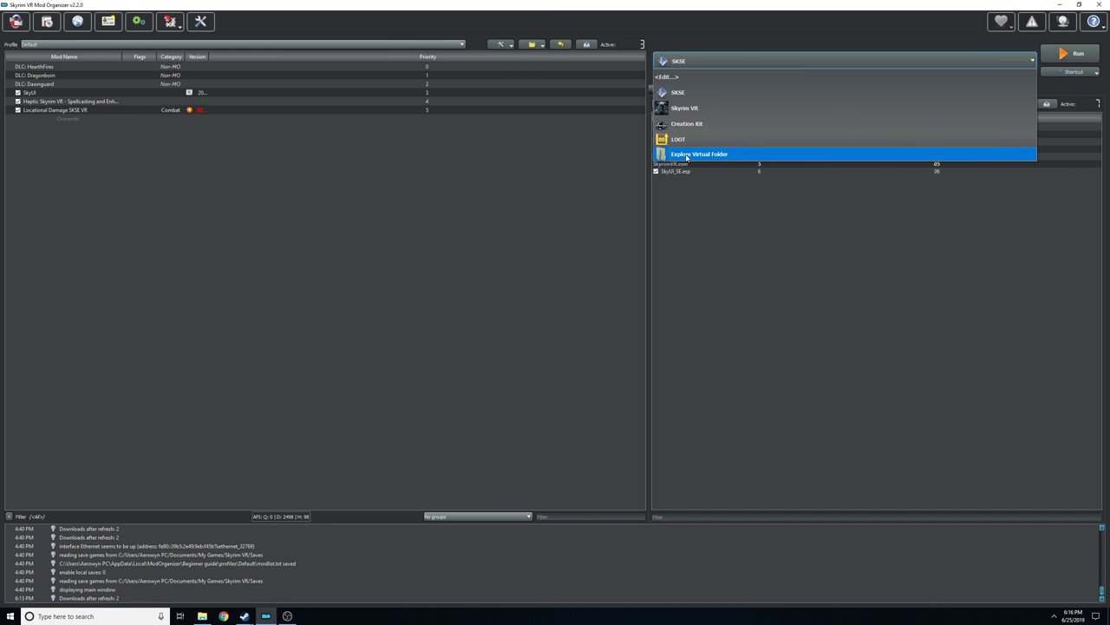
{"action": "left_click", "coordinate": [31, 297]}
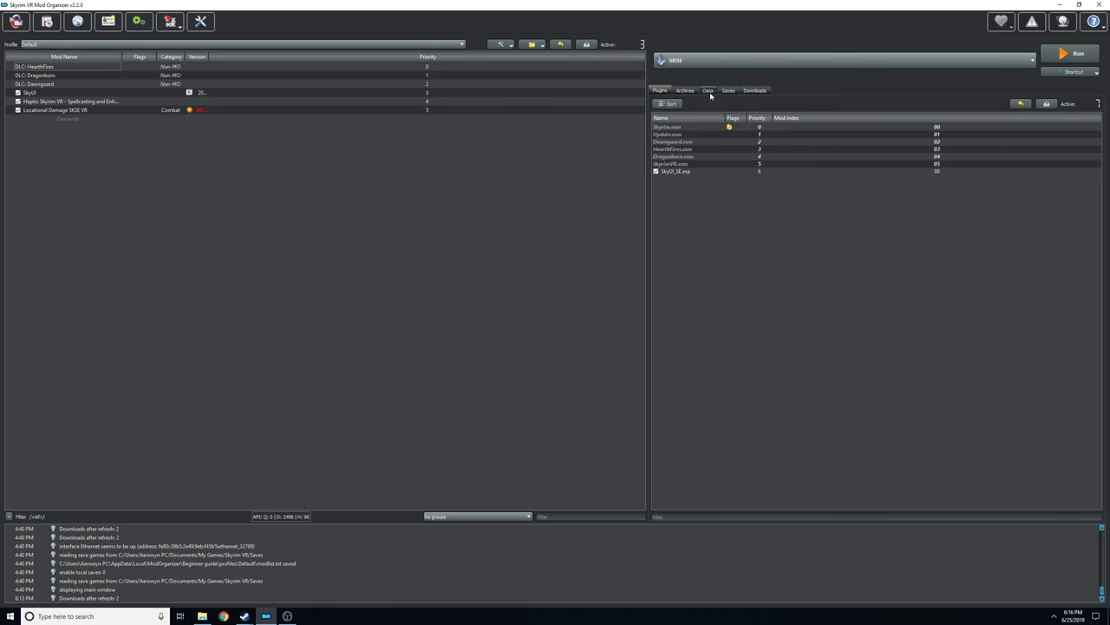
{"action": "left_click", "coordinate": [694, 60]}
{"action": "left_click", "coordinate": [691, 156]}
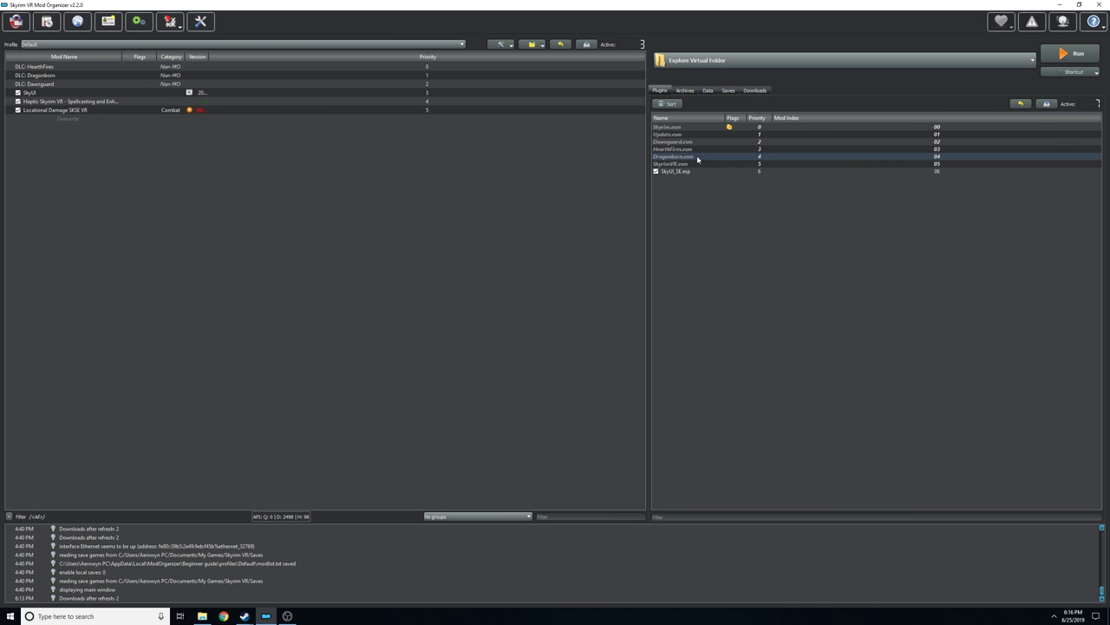
{"action": "left_click", "coordinate": [1072, 54]}
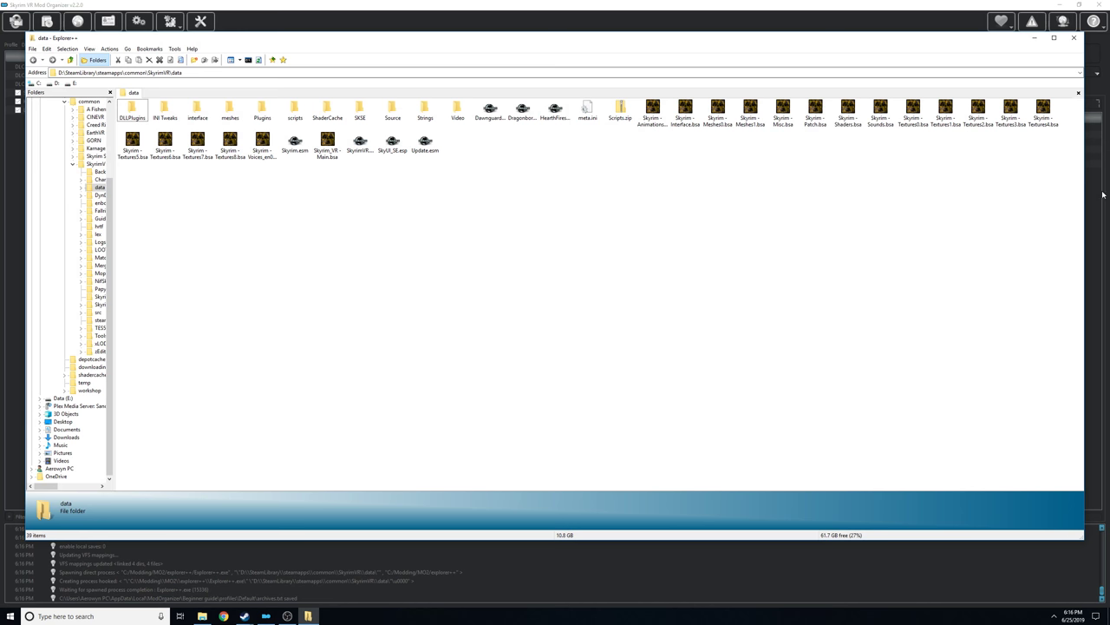
Close the Explorer++ virtual folder window and set SKSE back as the executable
{"action": "left_click_drag", "start_coordinate": [1069, 216], "coordinate": [435, 260]}
{"action": "left_click", "coordinate": [1073, 38]}
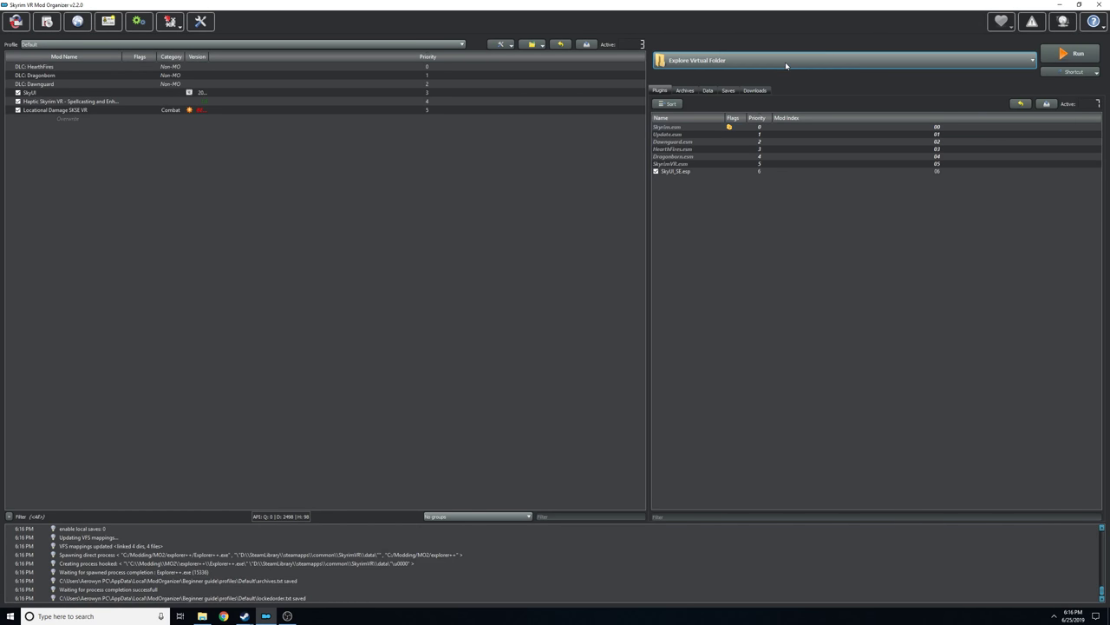
{"action": "left_click", "coordinate": [785, 61]}
{"action": "left_click", "coordinate": [702, 97]}
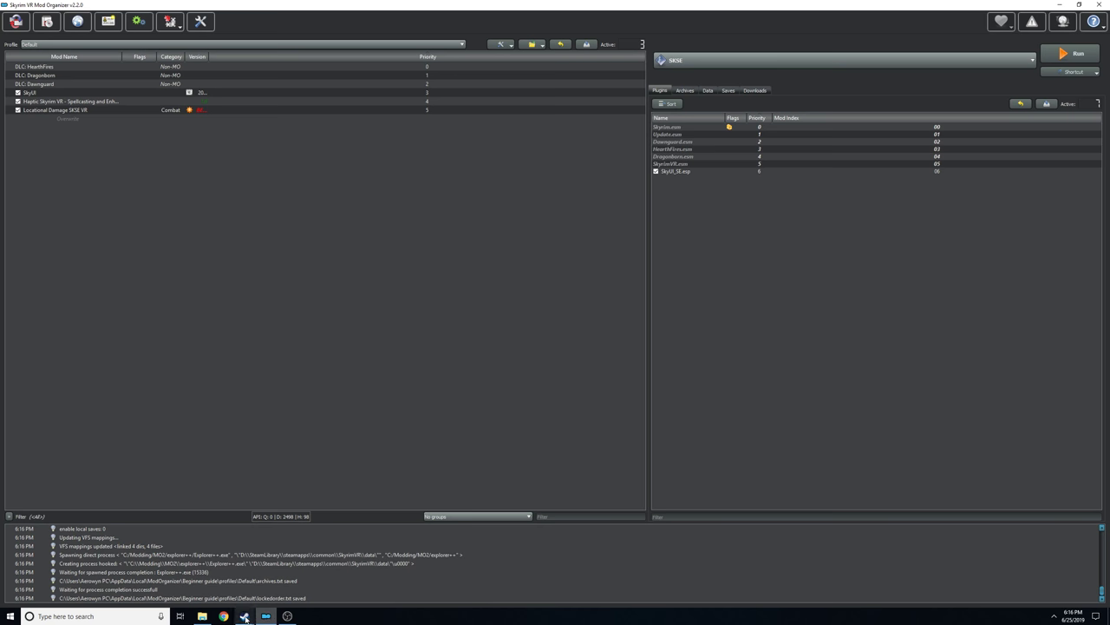
Reopen the SkyrimVR folder from the taskbar, close it with Alt+F4, and show Mod Organizer's executables
{"action": "left_click", "coordinate": [201, 616]}
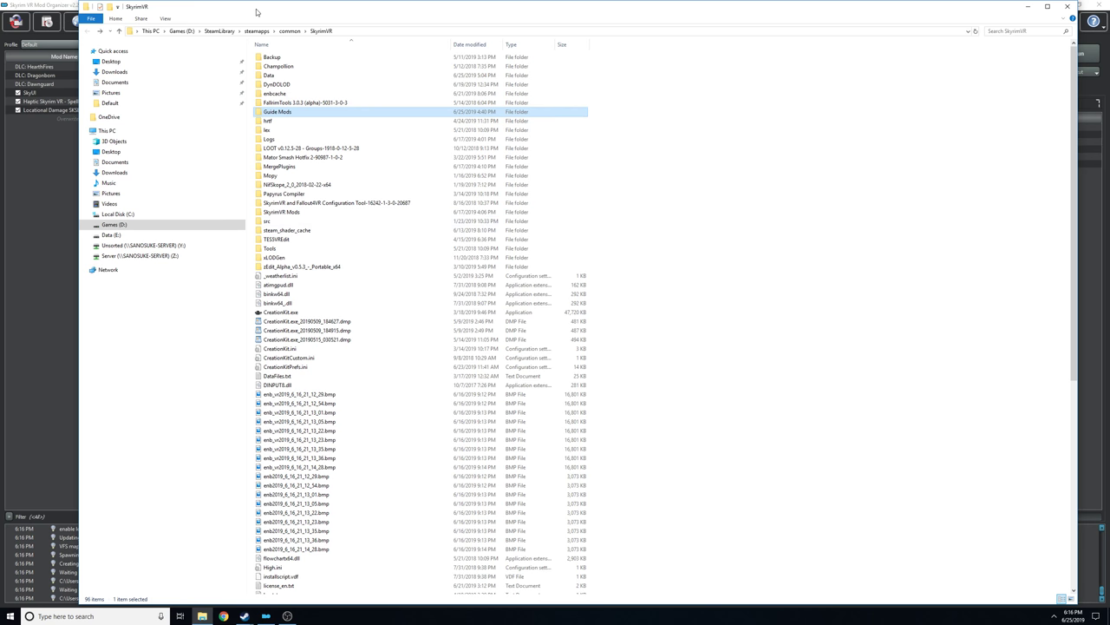
{"action": "left_click_drag", "start_coordinate": [198, 10], "coordinate": [151, 27]}
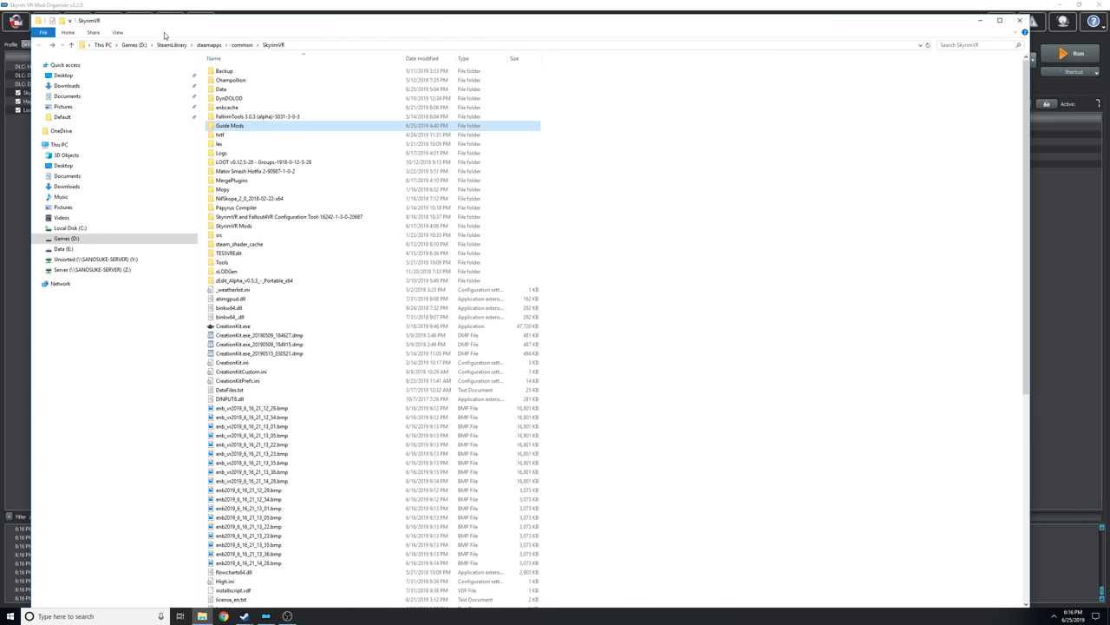
{"action": "mouse_move", "coordinate": [242, 615]}
{"action": "left_click", "coordinate": [222, 577]}
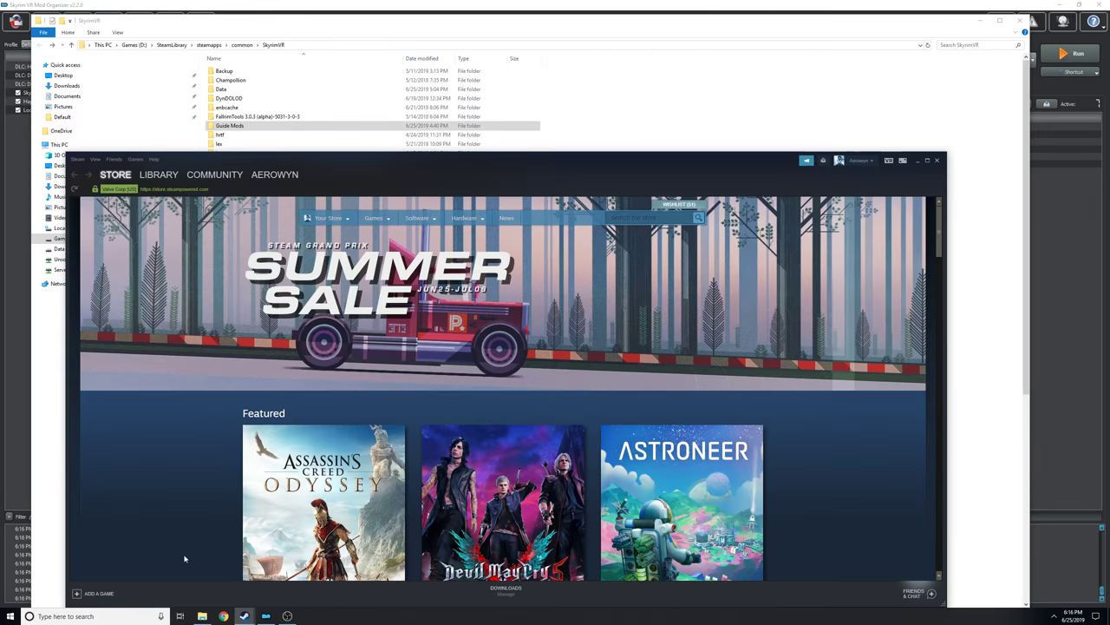
{"action": "left_click", "coordinate": [7, 300]}
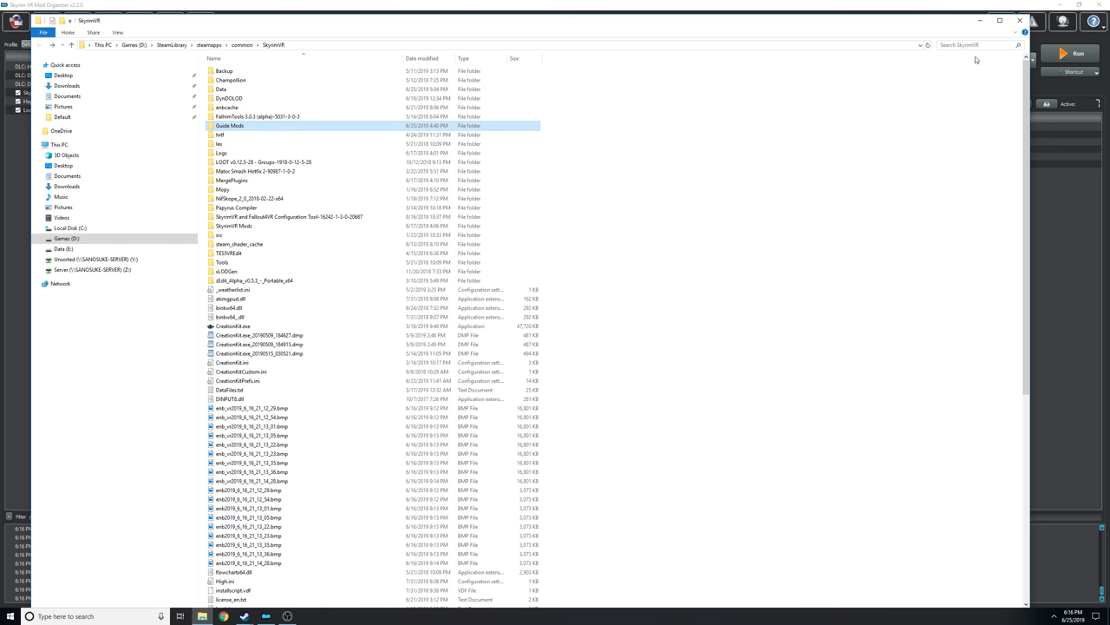
{"action": "key", "text": "alt+F4"}
{"action": "left_click", "coordinate": [703, 62]}
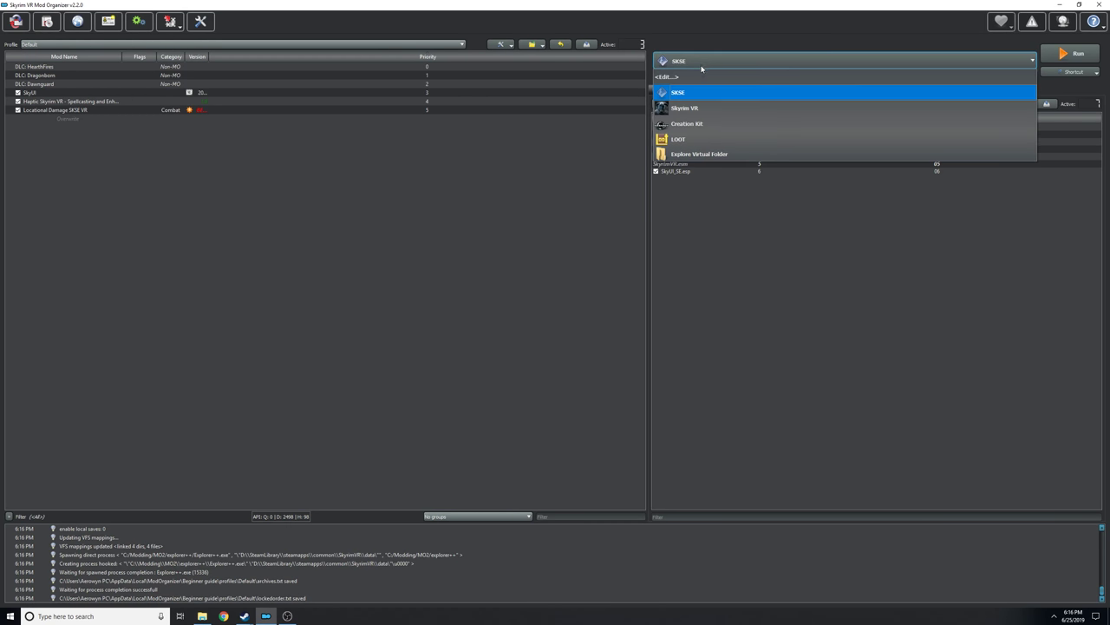
{"action": "left_click", "coordinate": [507, 136]}
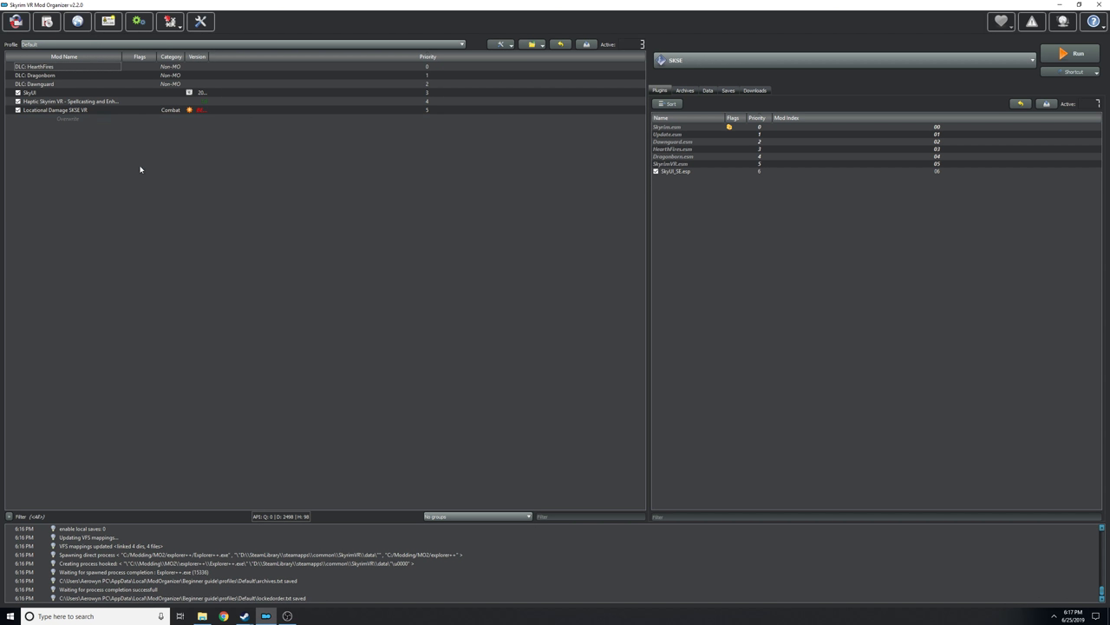
Use Change Game/Instance, accept the restart, and load the Guide instance
{"action": "left_click", "coordinate": [15, 23]}
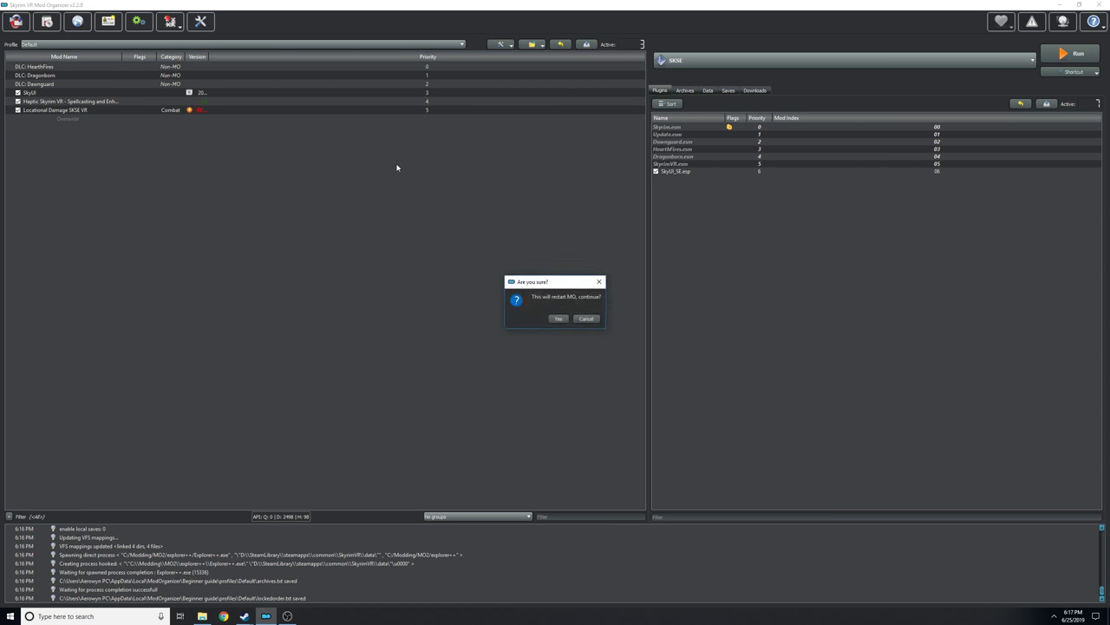
{"action": "left_click", "coordinate": [560, 317]}
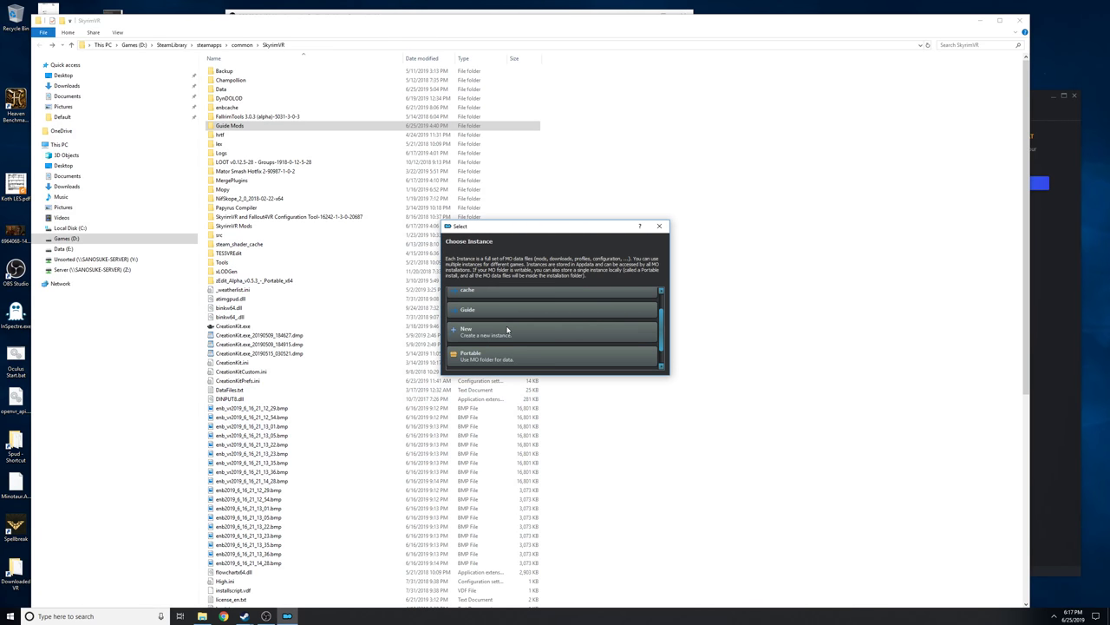
{"action": "left_click", "coordinate": [471, 326]}
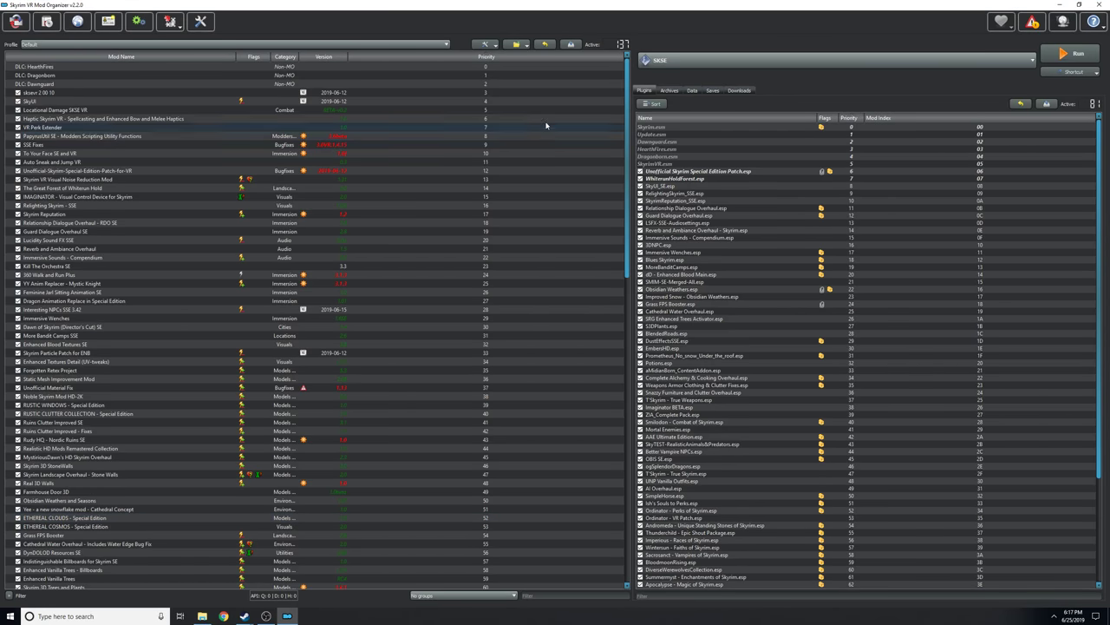
Drag Haptic Skyrim VR to demonstrate reordering, scroll the long mod list, and start changing instance
{"action": "mouse_move", "coordinate": [621, 118]}
{"action": "left_mouse_down"}
{"action": "mouse_move", "coordinate": [616, 208]}
{"action": "mouse_move", "coordinate": [605, 122]}
{"action": "left_mouse_up"}
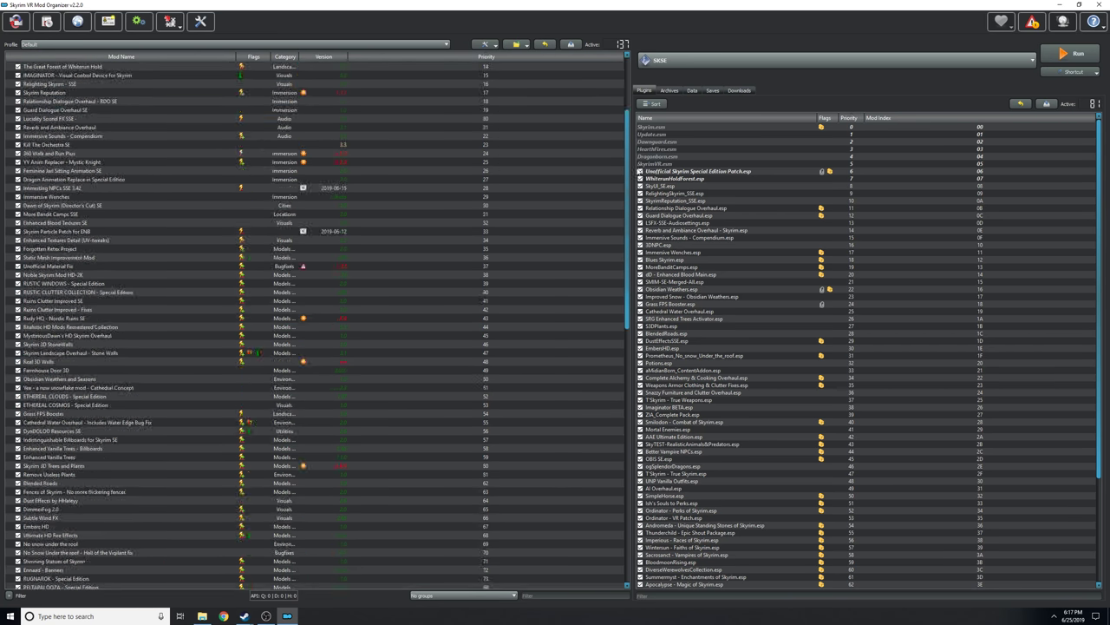
{"action": "left_click_drag", "start_coordinate": [627, 87], "coordinate": [642, 407]}
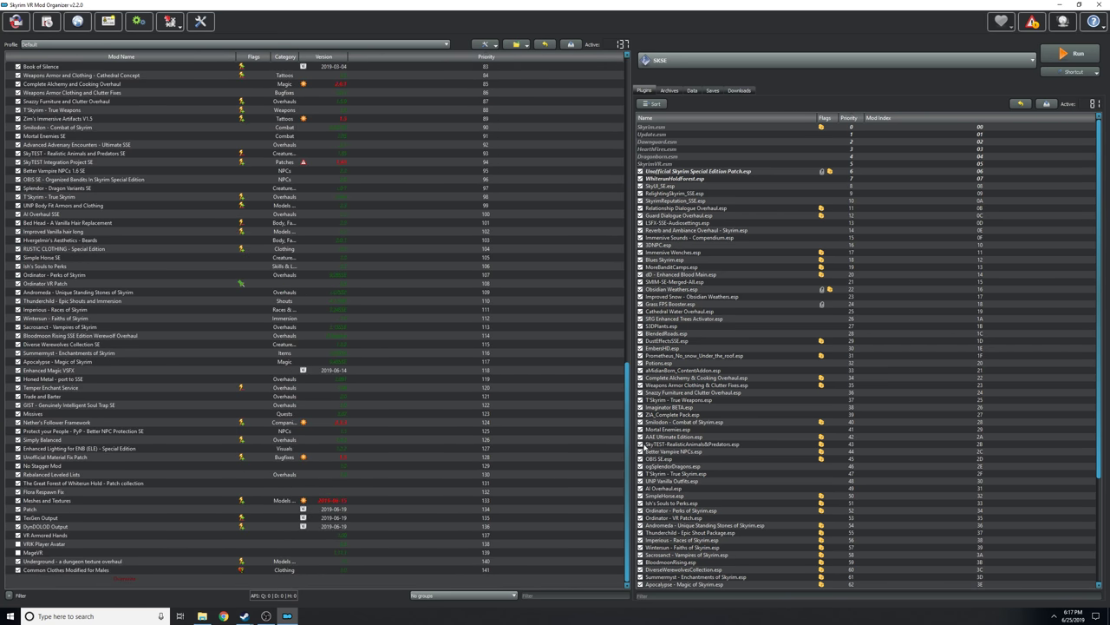
{"action": "left_click_drag", "start_coordinate": [627, 468], "coordinate": [627, 69]}
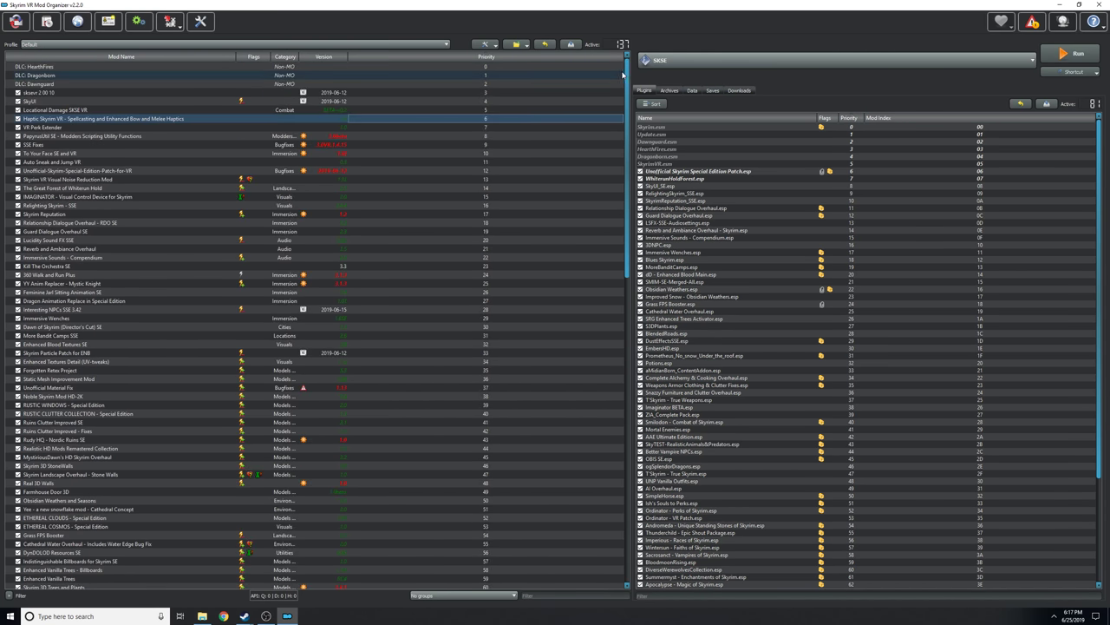
{"action": "scroll", "coordinate": [440, 224], "scroll_direction": "down", "scroll_amount": 11}
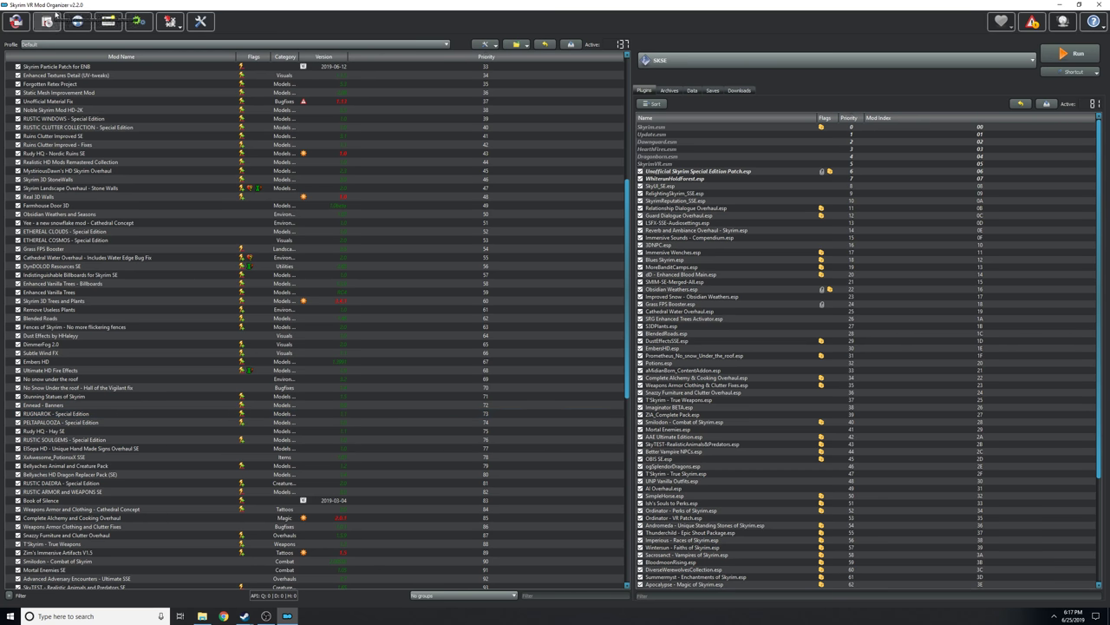
{"action": "left_click", "coordinate": [16, 21]}
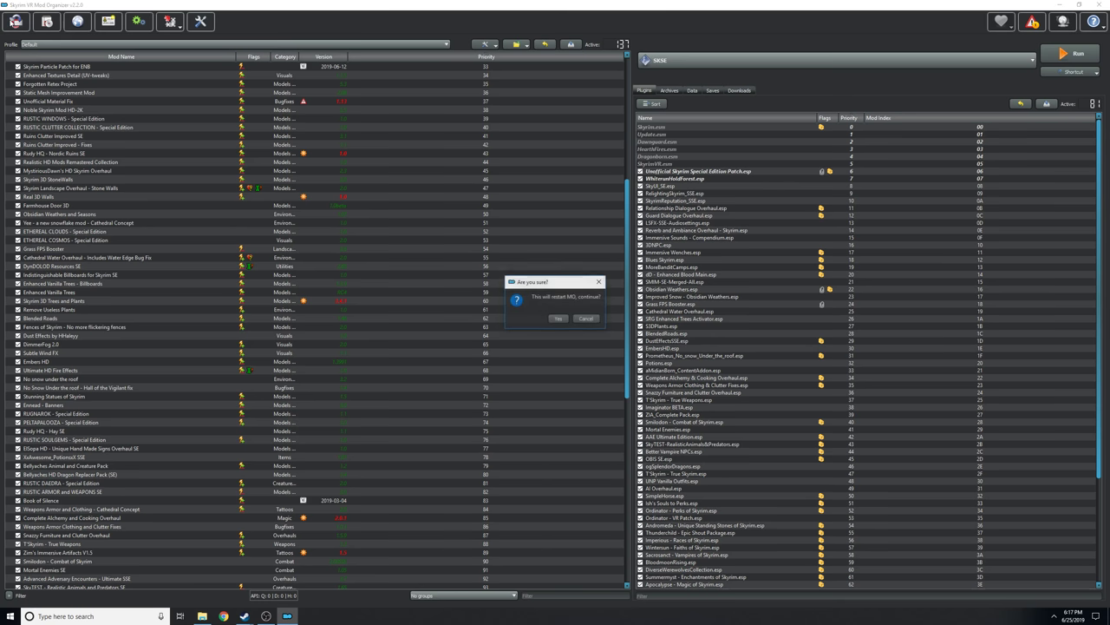
Accept the restart, choose the Beginner guide instance, and confirm a second restart to reload it
{"action": "left_click", "coordinate": [560, 318]}
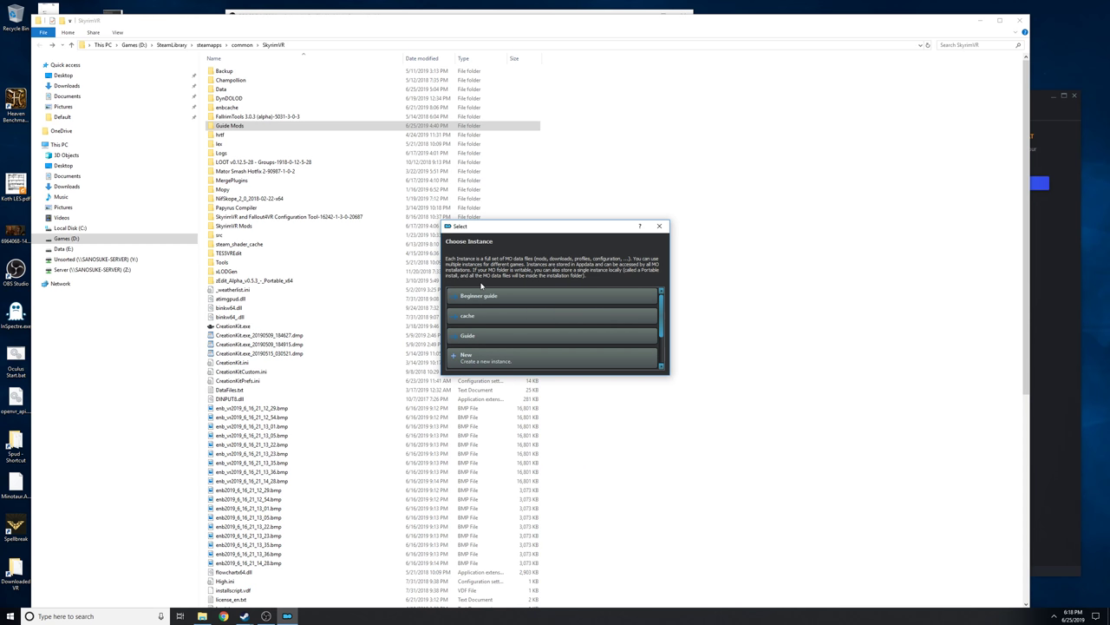
{"action": "left_click", "coordinate": [482, 335]}
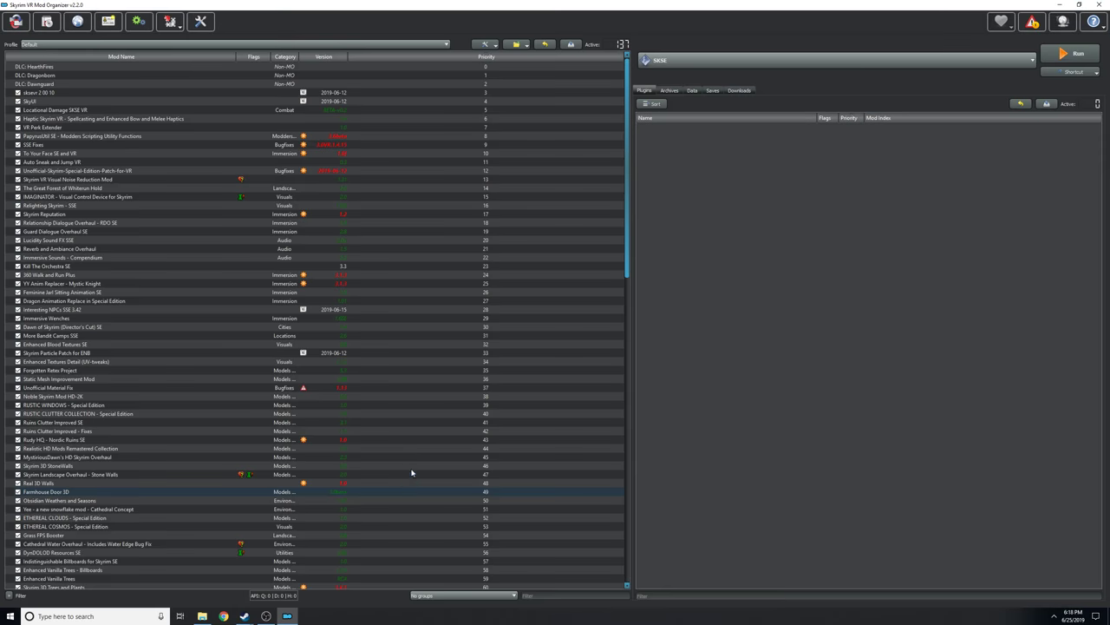
{"action": "left_click", "coordinate": [16, 21]}
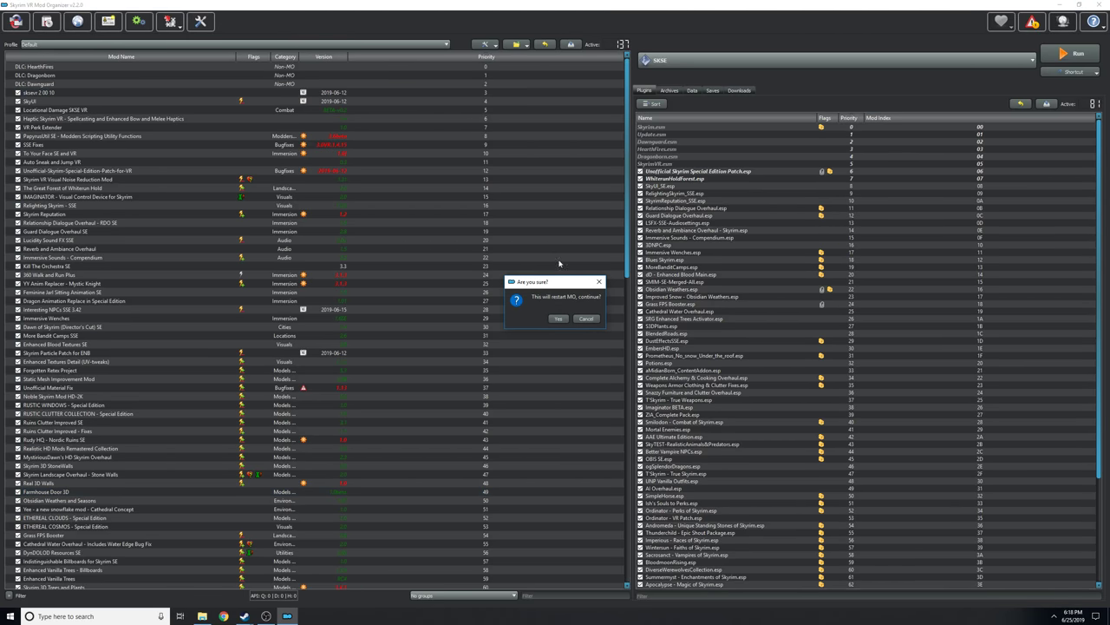
{"action": "left_click", "coordinate": [552, 320]}
{"action": "left_click", "coordinate": [491, 298]}
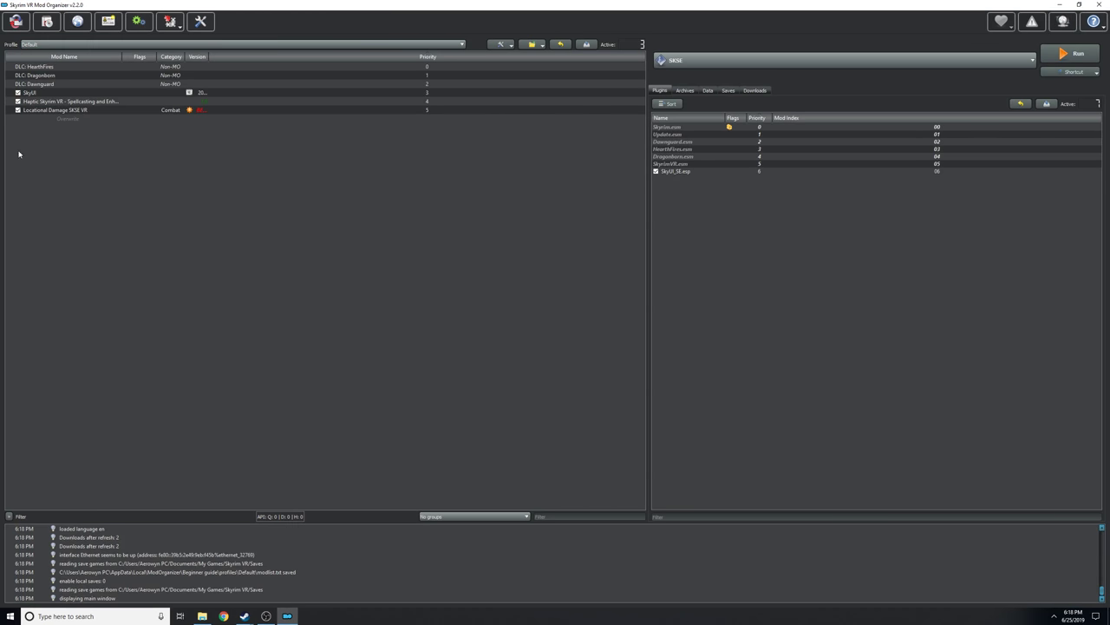
Create a profile named 'testing' in the profile manager, then close it
{"action": "left_click", "coordinate": [240, 44]}
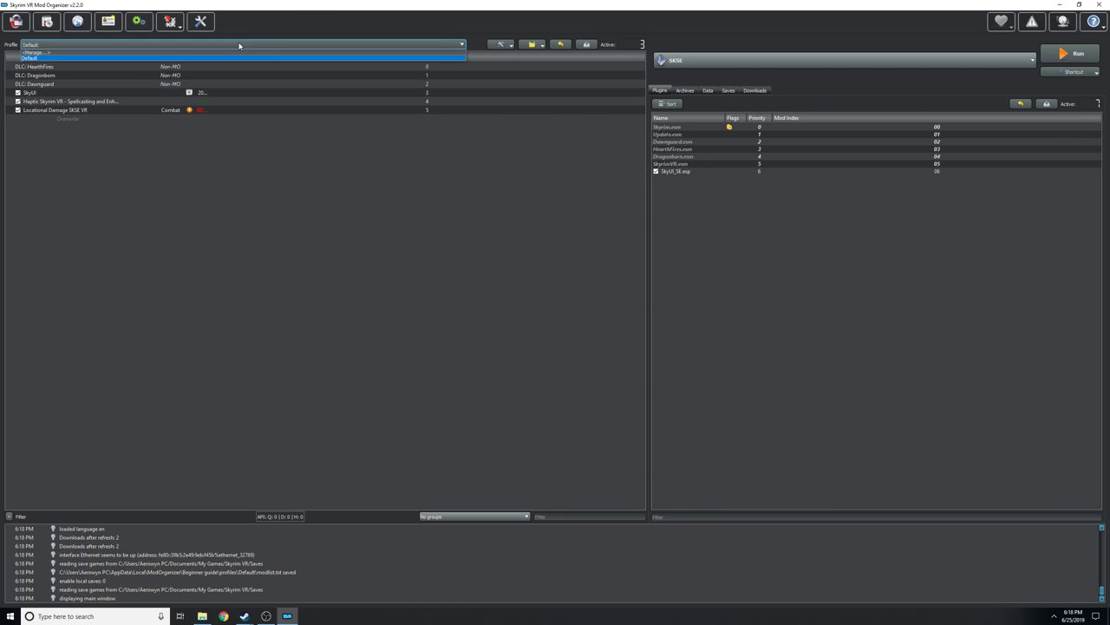
{"action": "left_click", "coordinate": [56, 54]}
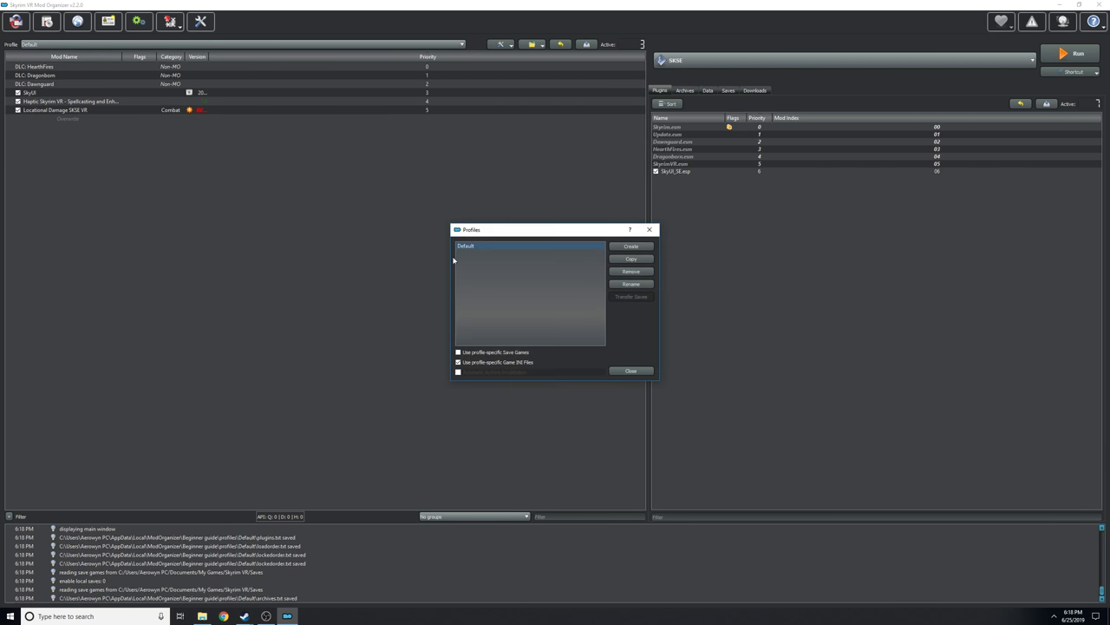
{"action": "left_click", "coordinate": [631, 248]}
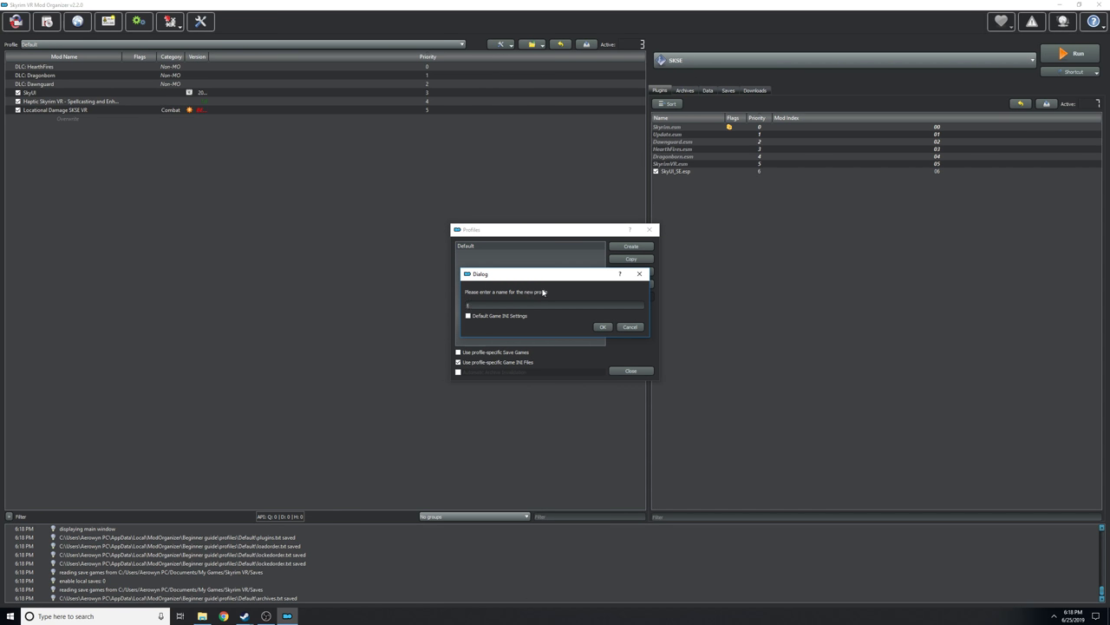
{"action": "type", "text": "testing"}
{"action": "left_click", "coordinate": [603, 327]}
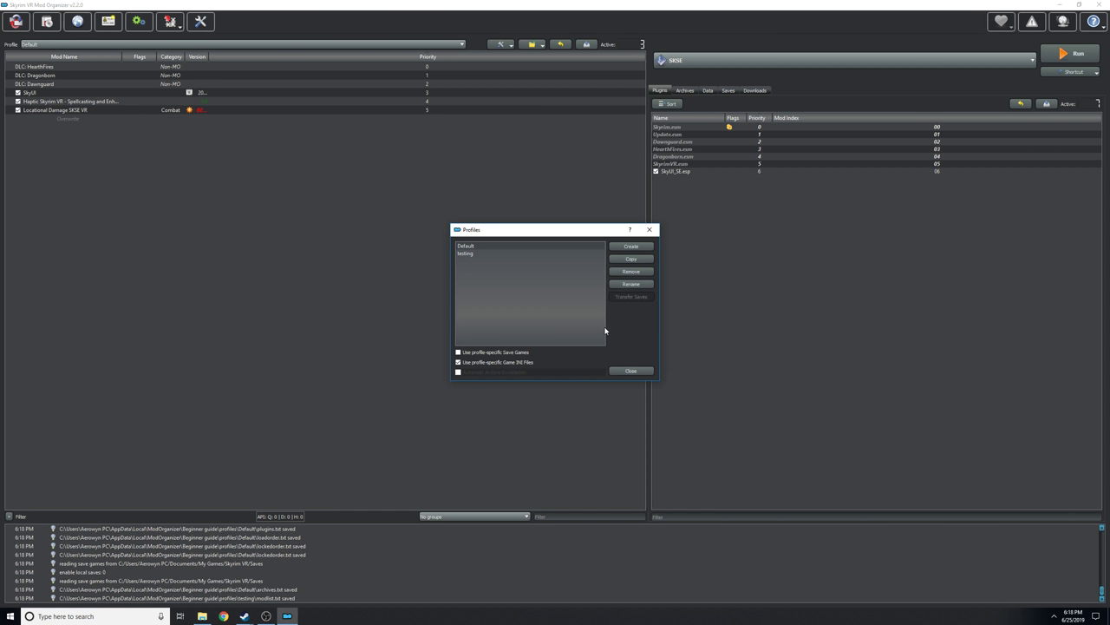
{"action": "left_click", "coordinate": [468, 254]}
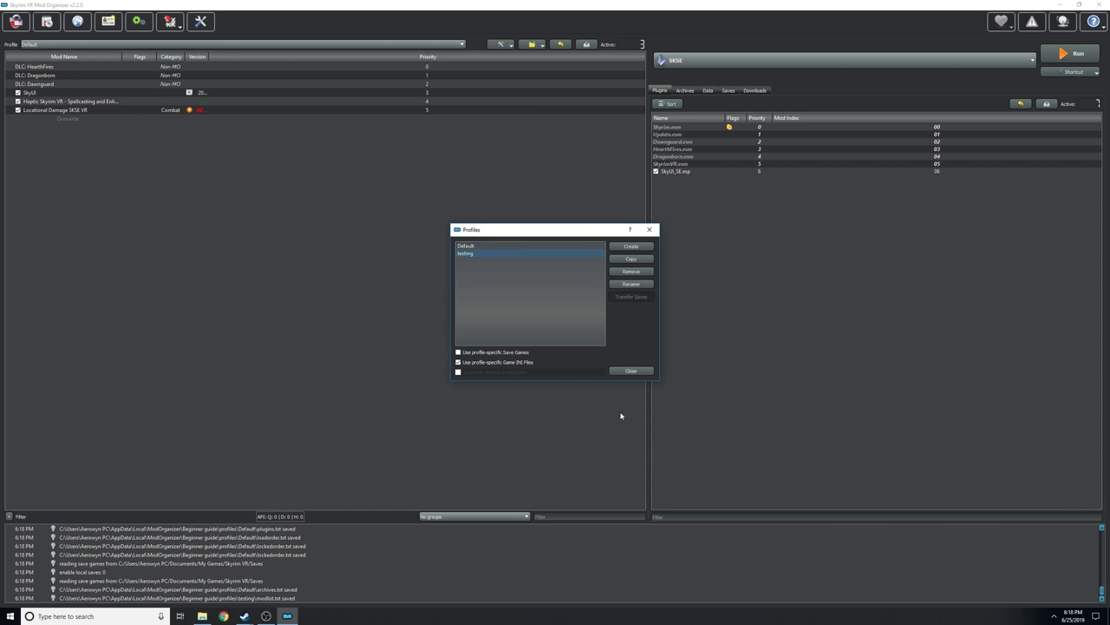
{"action": "left_click", "coordinate": [631, 370]}
{"action": "left_click", "coordinate": [64, 44]}
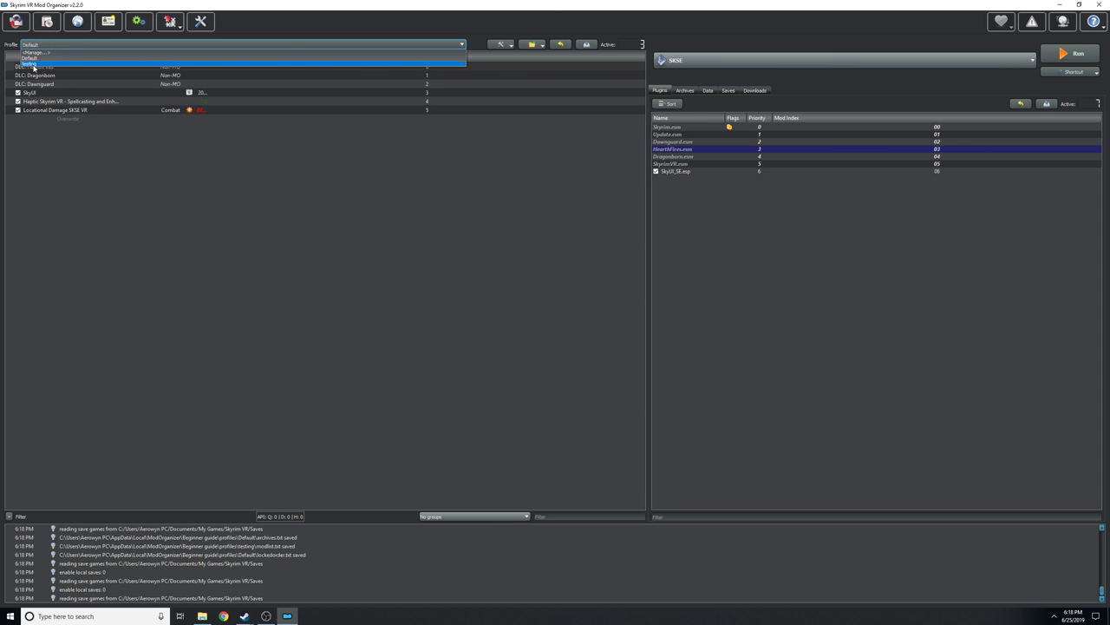
Activate the testing profile, leaving SkyUI, Haptic Skyrim VR and Locational Damage SKSE VR disabled
{"action": "left_click", "coordinate": [33, 65]}
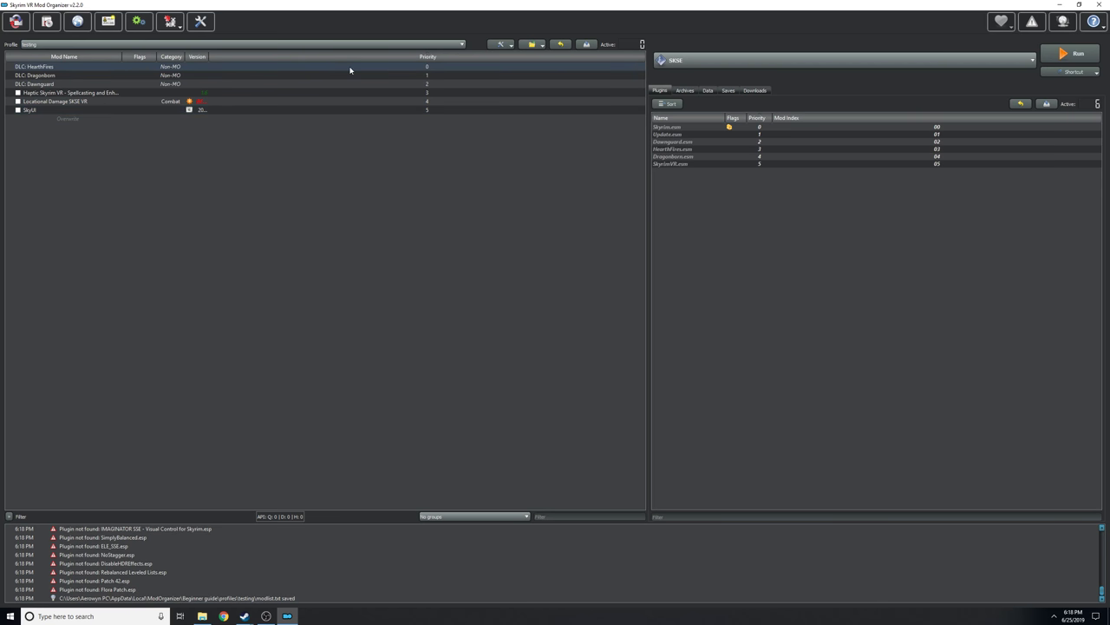
{"action": "left_click", "coordinate": [295, 44]}
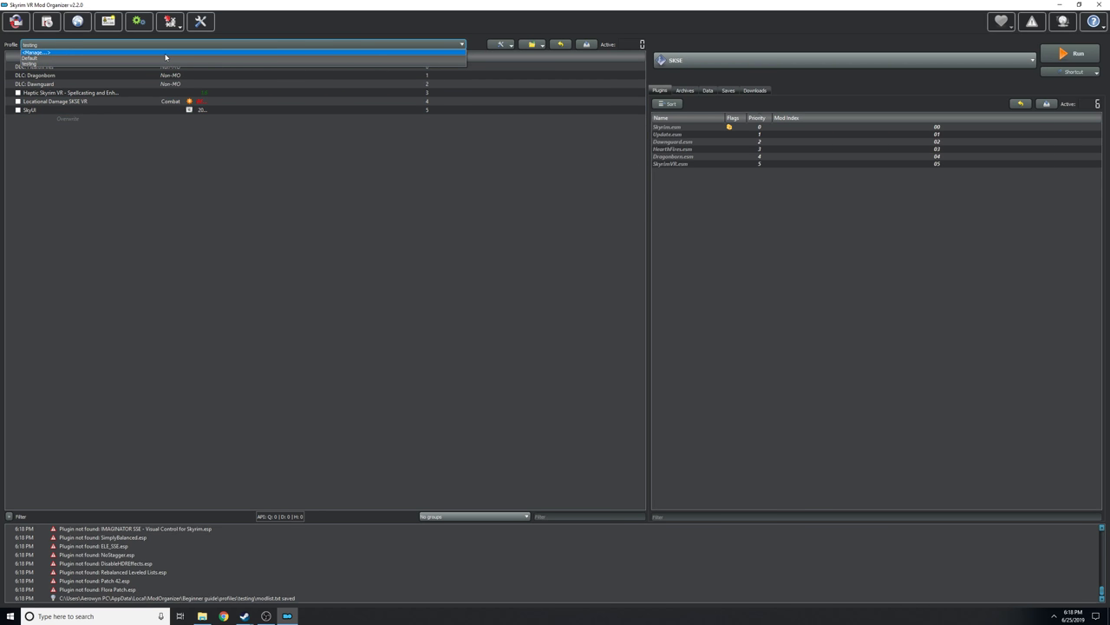
Attempt removing the active testing profile, dismiss the warning, and switch back to Default
{"action": "left_click", "coordinate": [167, 52]}
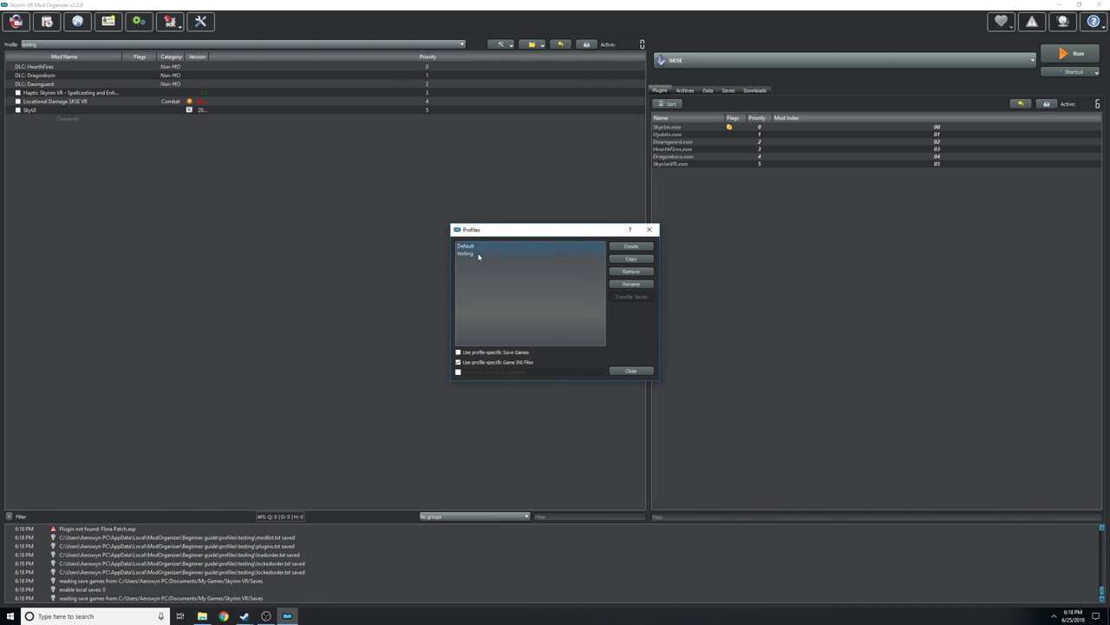
{"action": "left_click", "coordinate": [631, 273]}
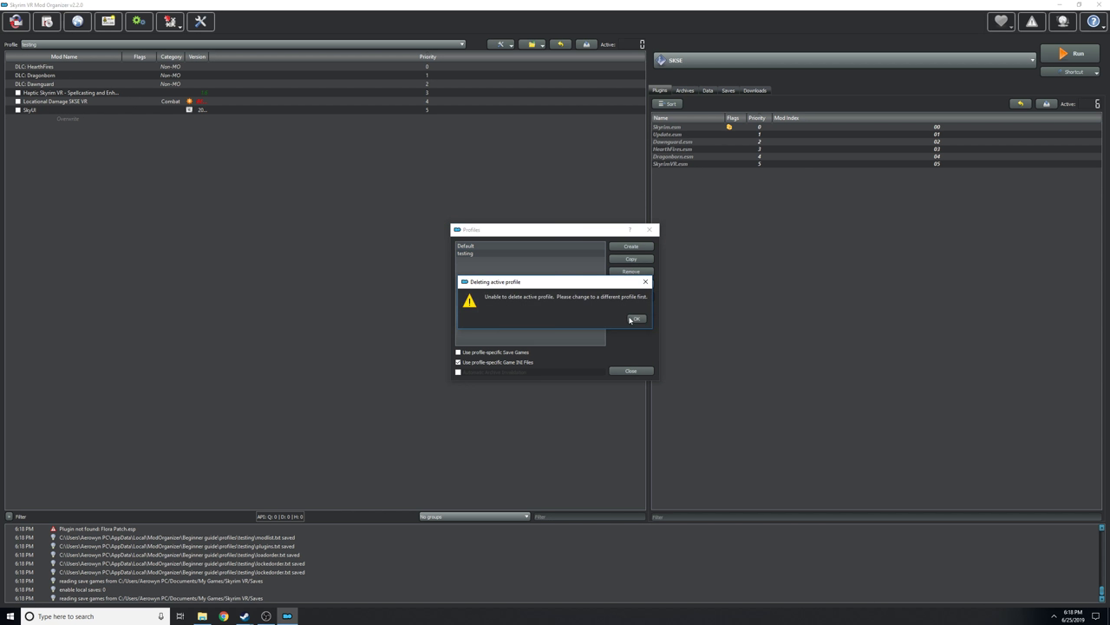
{"action": "left_click", "coordinate": [634, 319]}
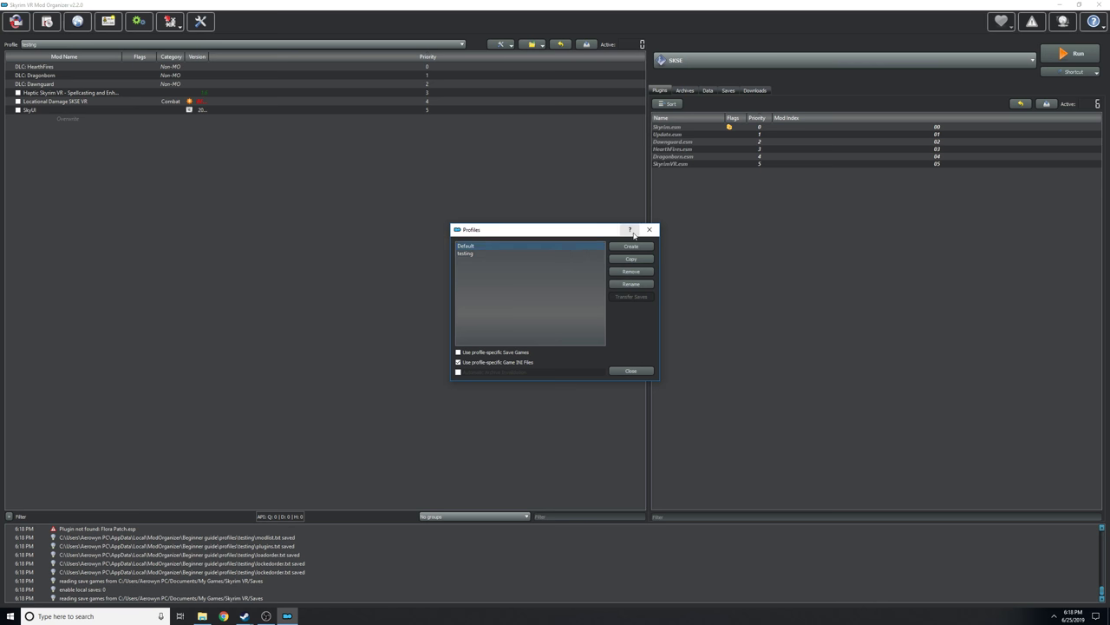
{"action": "left_click", "coordinate": [650, 230]}
{"action": "left_click", "coordinate": [45, 44]}
{"action": "left_click", "coordinate": [46, 54]}
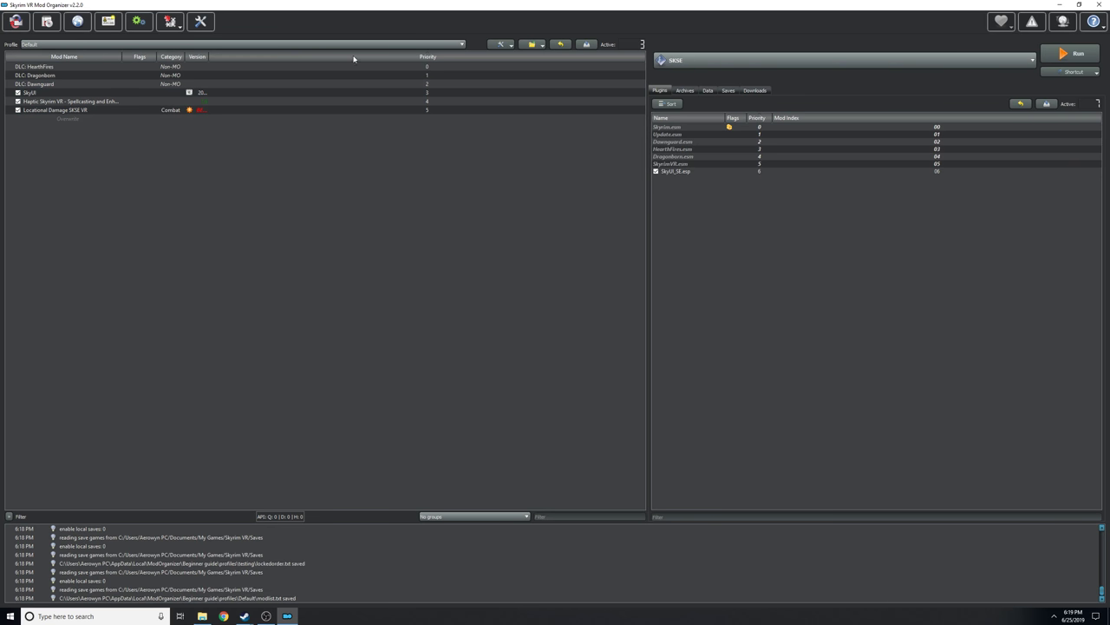
{"action": "left_click", "coordinate": [243, 44]}
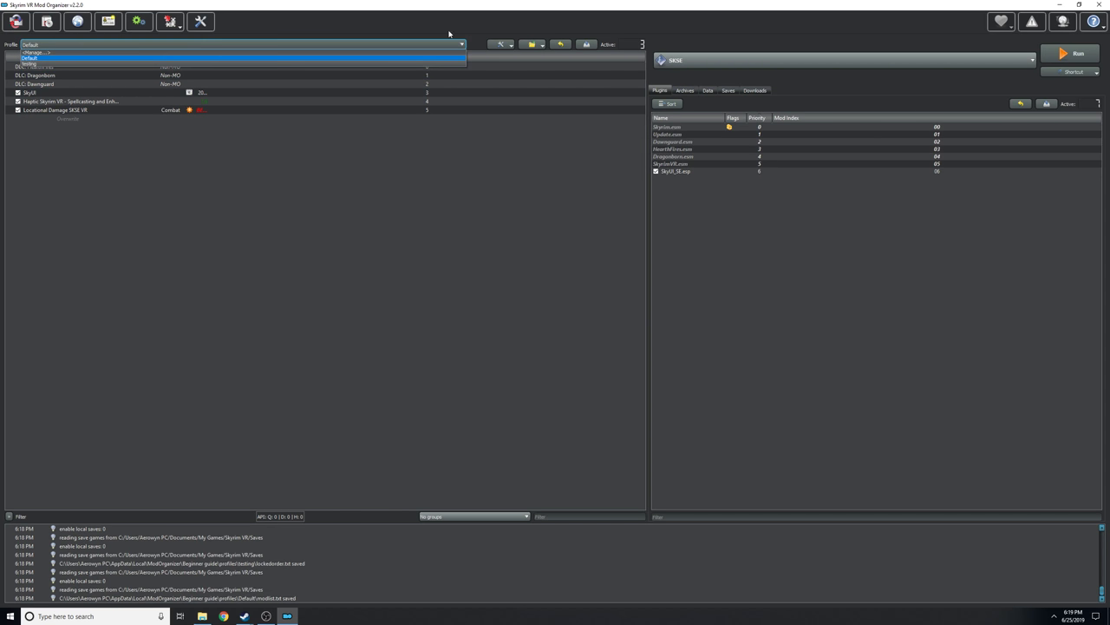
{"action": "left_click", "coordinate": [404, 300]}
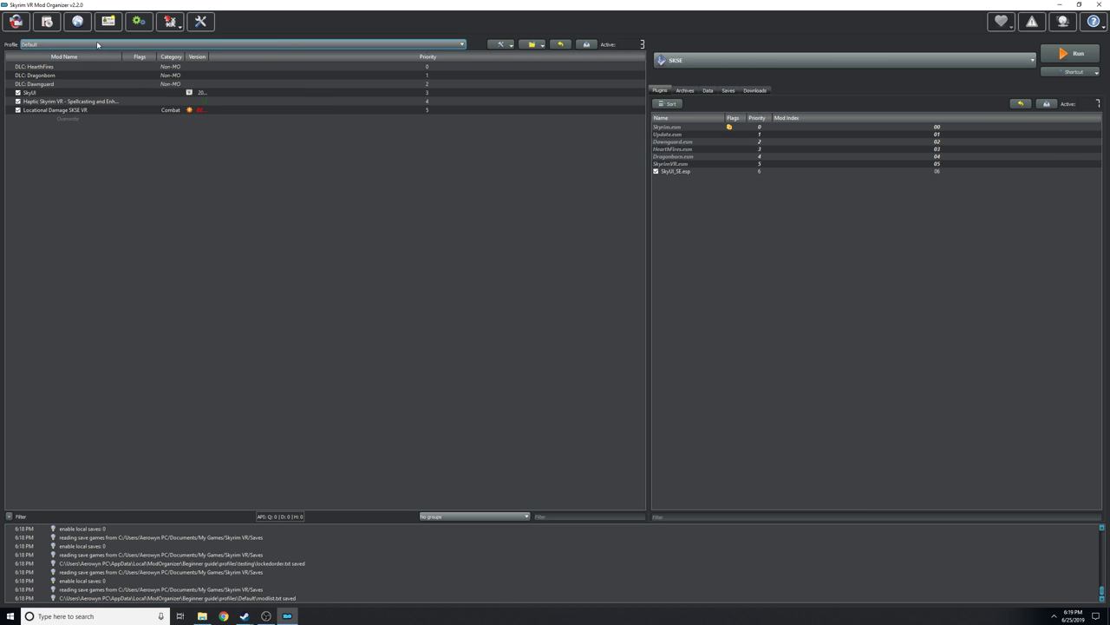
{"action": "left_click", "coordinate": [755, 61]}
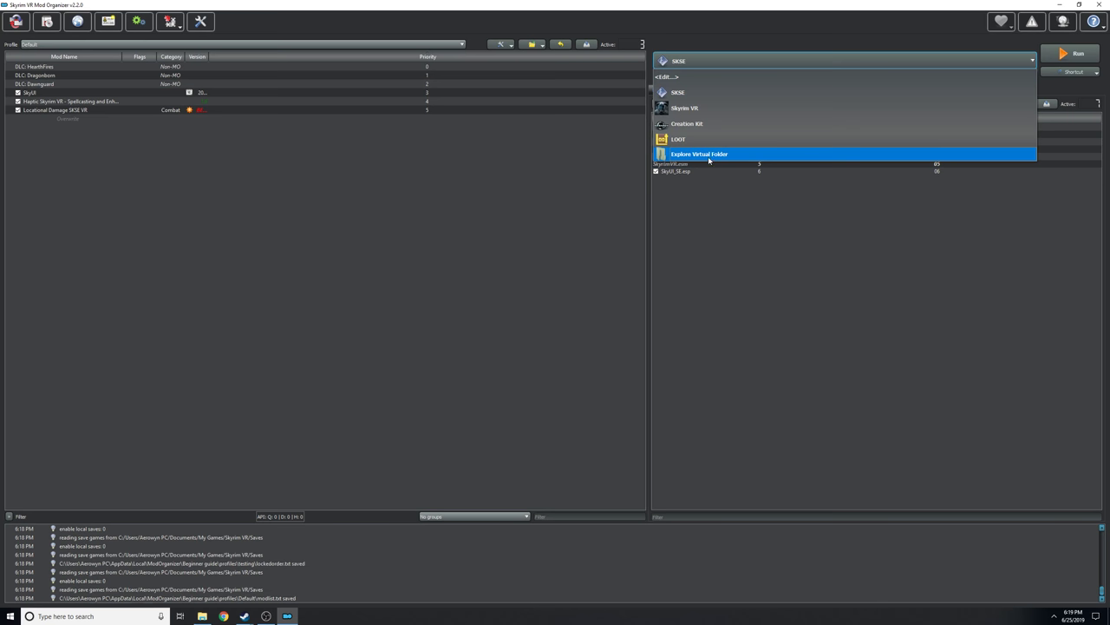
{"action": "left_click", "coordinate": [390, 180]}
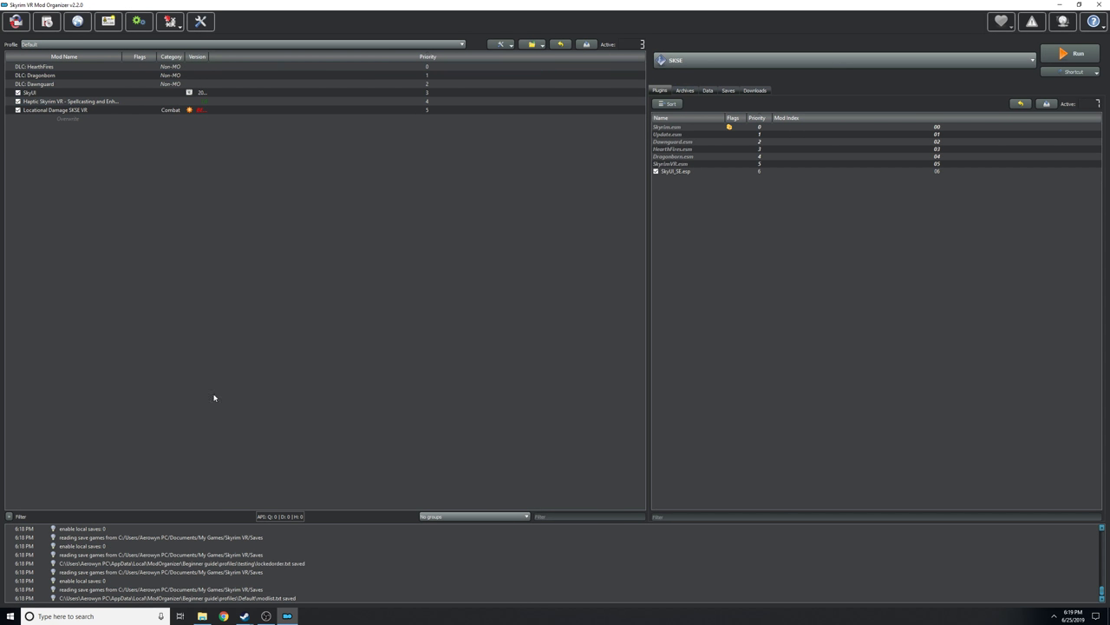
{"action": "left_click", "coordinate": [681, 61]}
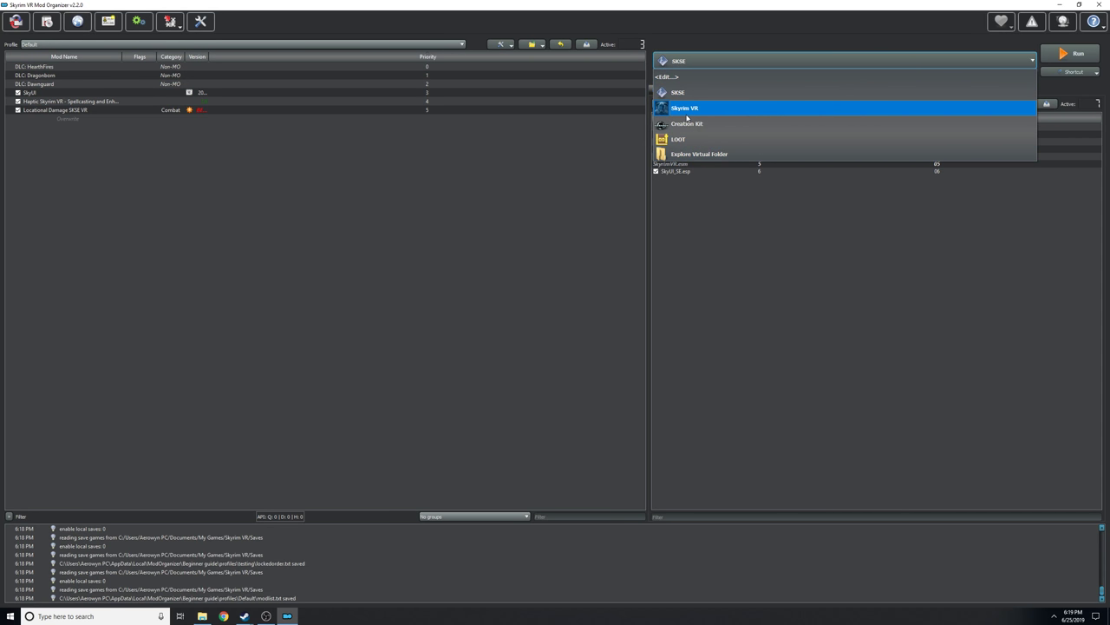
{"action": "left_click", "coordinate": [203, 251]}
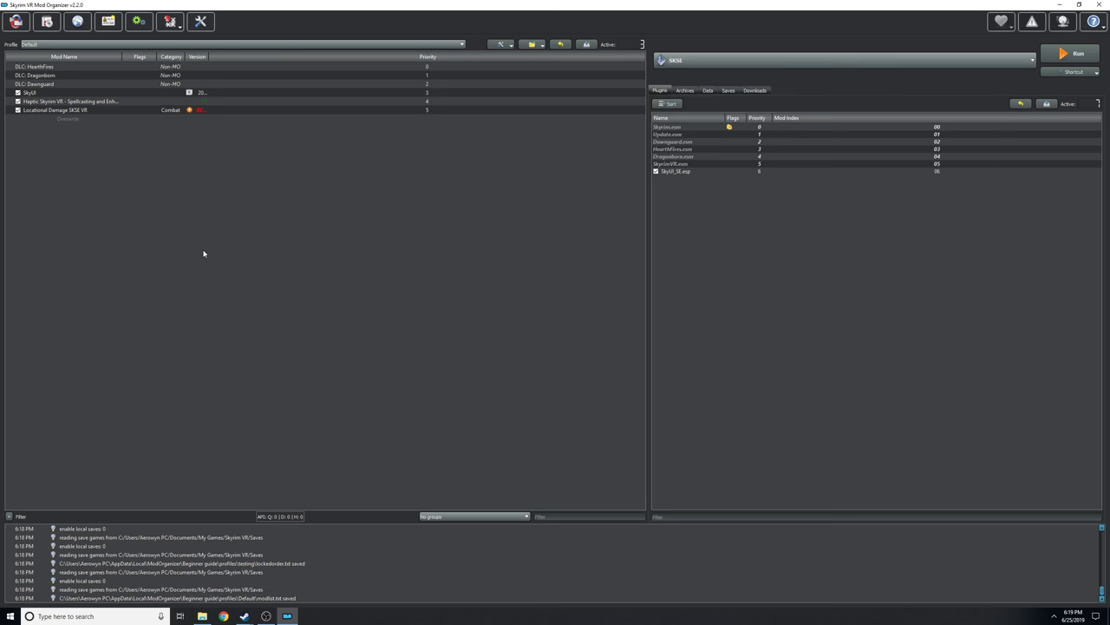
{"action": "left_click", "coordinate": [137, 20]}
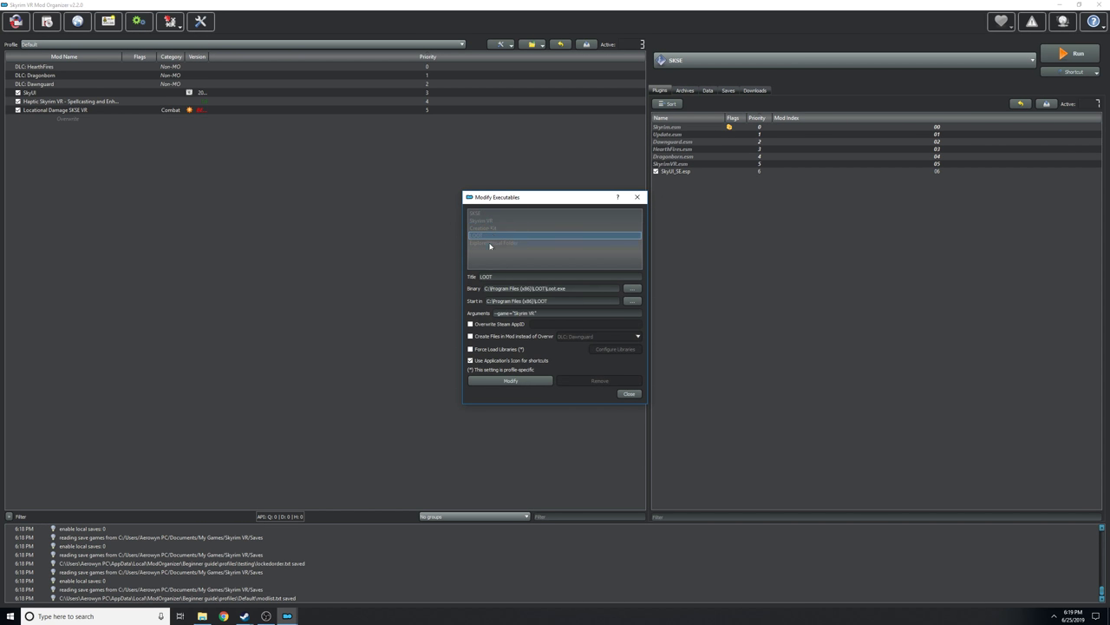
{"action": "left_click", "coordinate": [483, 212]}
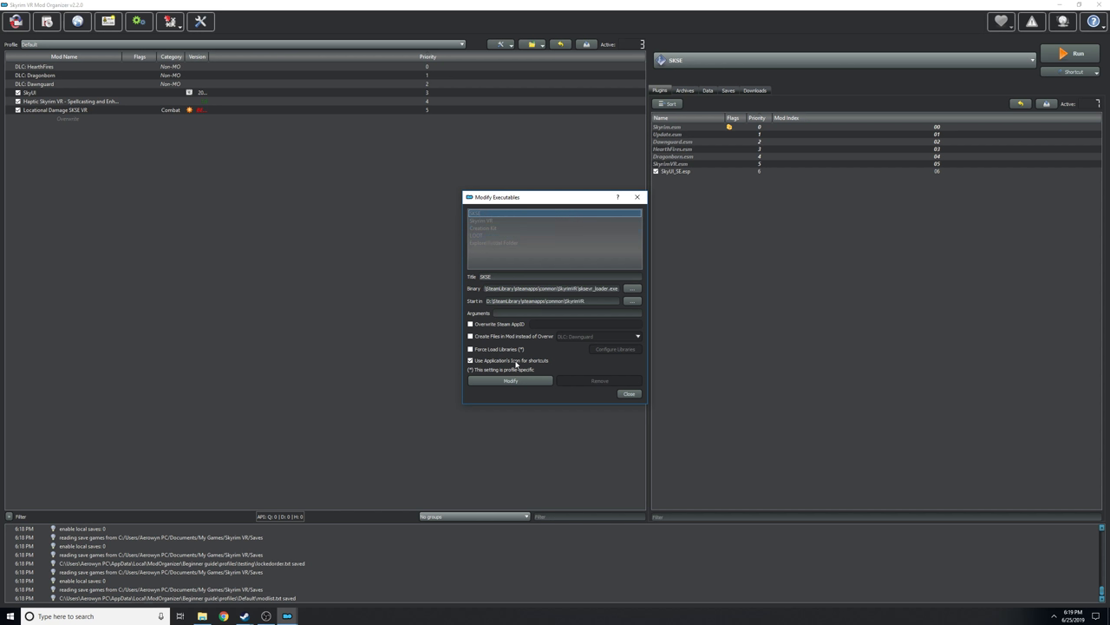
{"action": "left_click", "coordinate": [493, 384]}
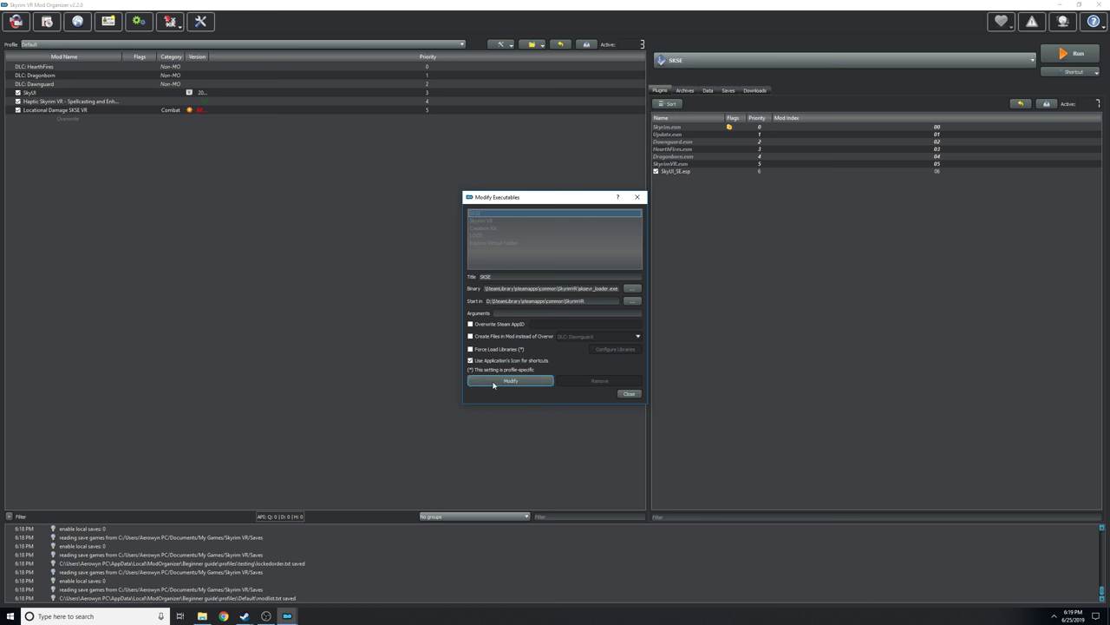
{"action": "left_click", "coordinate": [629, 393]}
{"action": "left_click", "coordinate": [694, 60]}
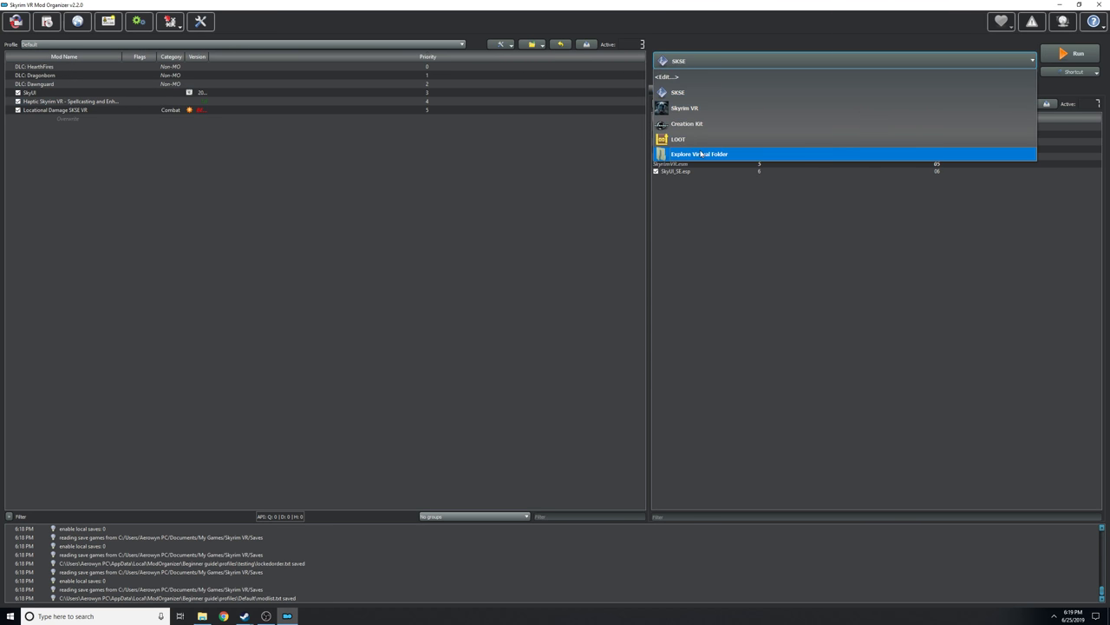
Choose Creation Kit from the executable dropdown beside Run and confirm it stays selected
{"action": "left_click", "coordinate": [694, 123]}
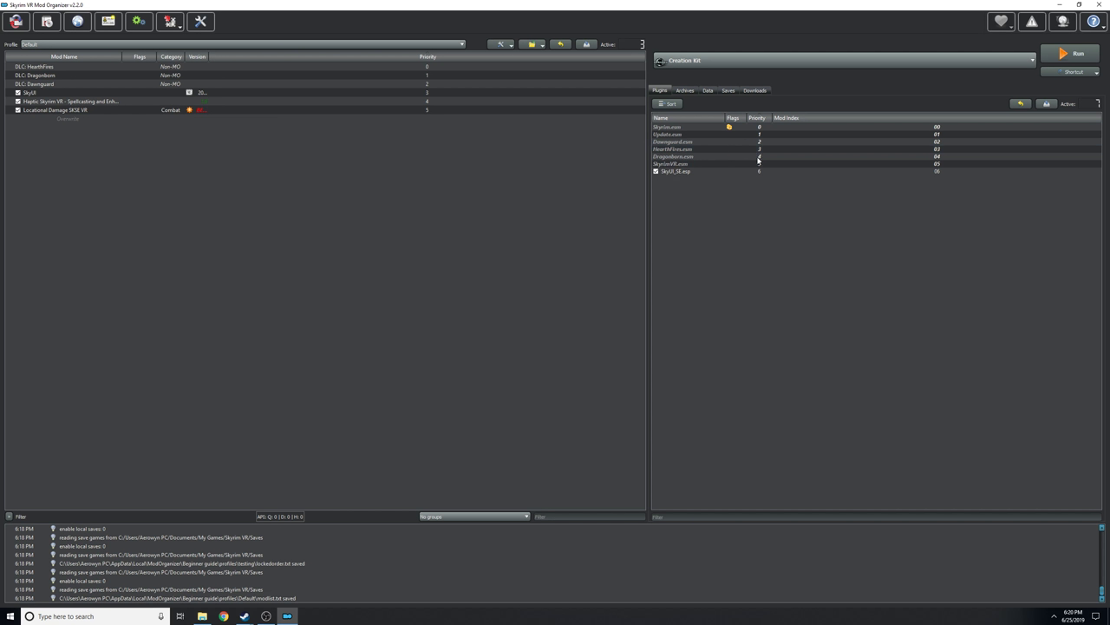
{"action": "left_click", "coordinate": [748, 58]}
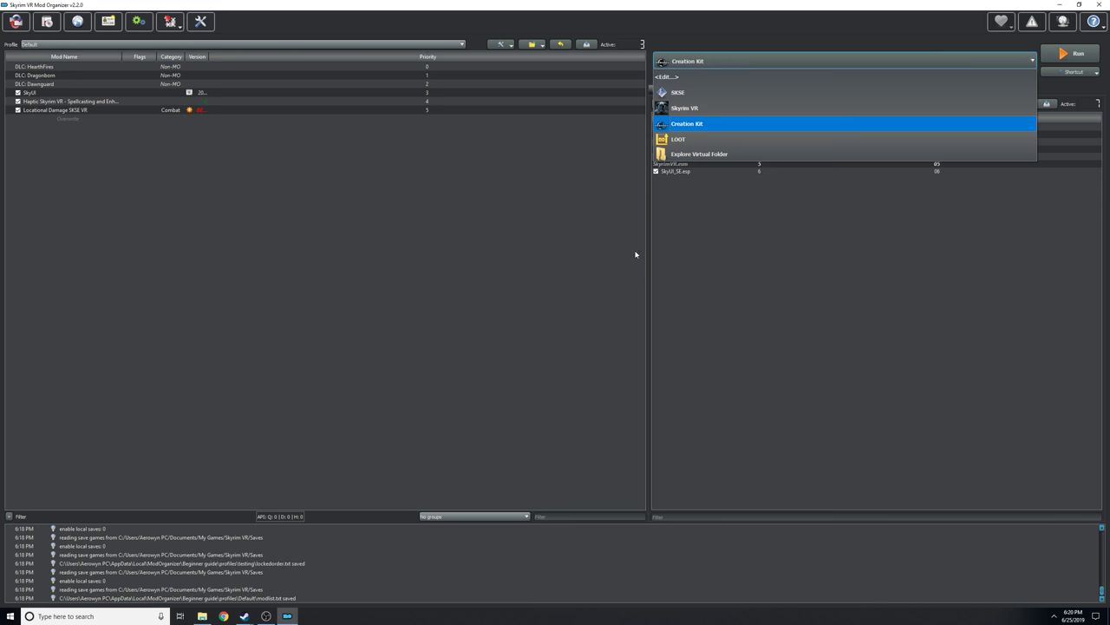
{"action": "left_click", "coordinate": [482, 281]}
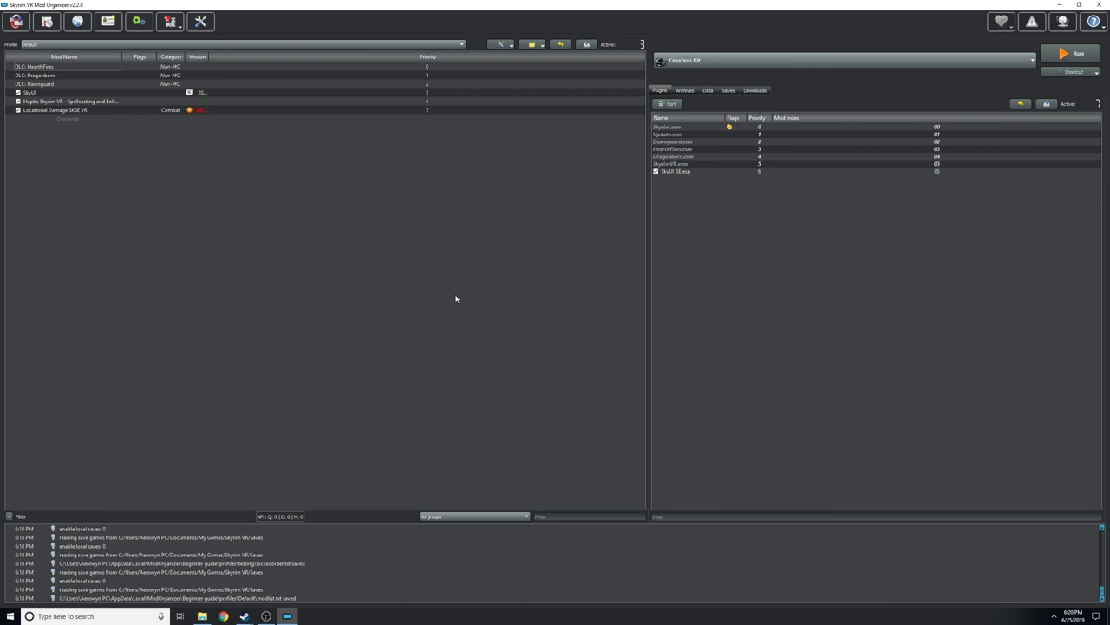